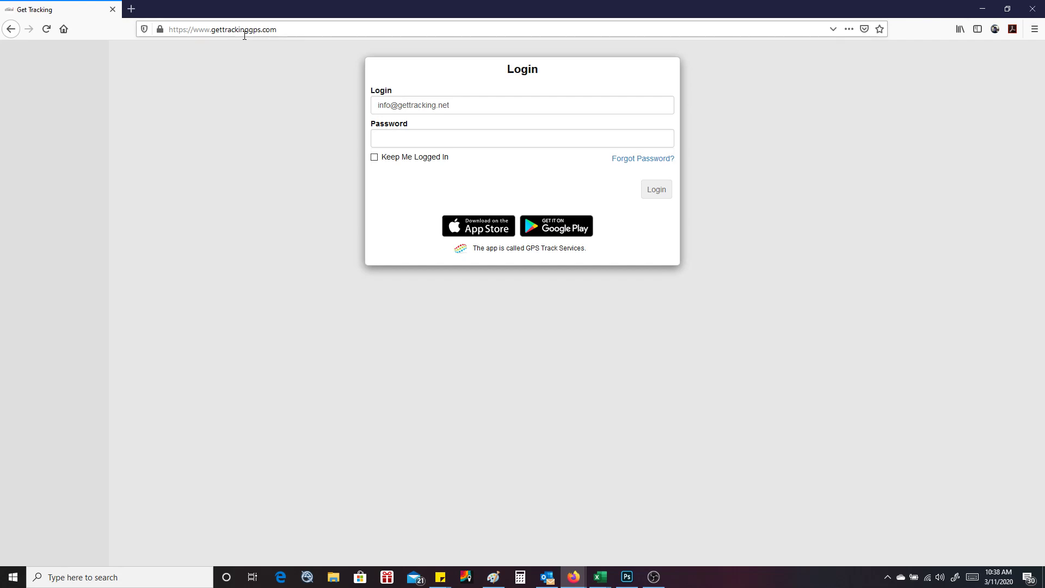
Log in with the account password to reach the tracking dashboard showing the demo device.
click(386, 135)
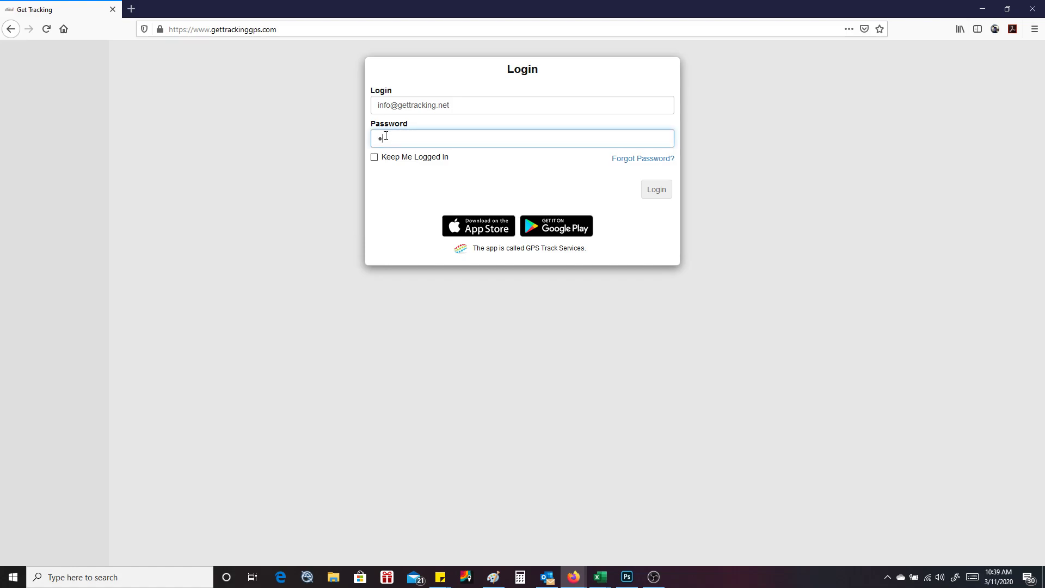
key(Return)
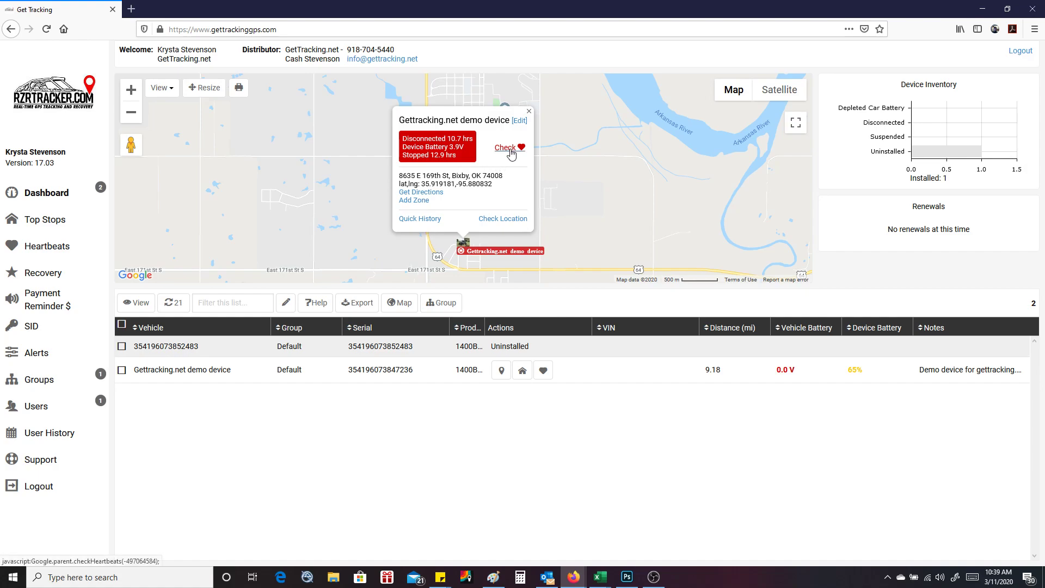
Open and close the demo device's vehicle details unchanged, then start a new geo-zone at its location.
click(521, 122)
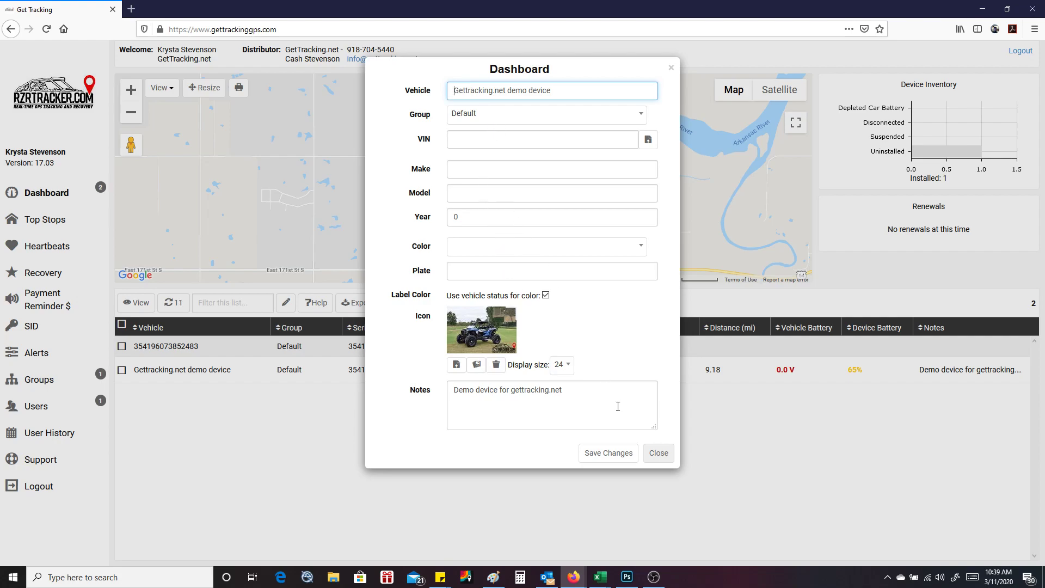
click(658, 454)
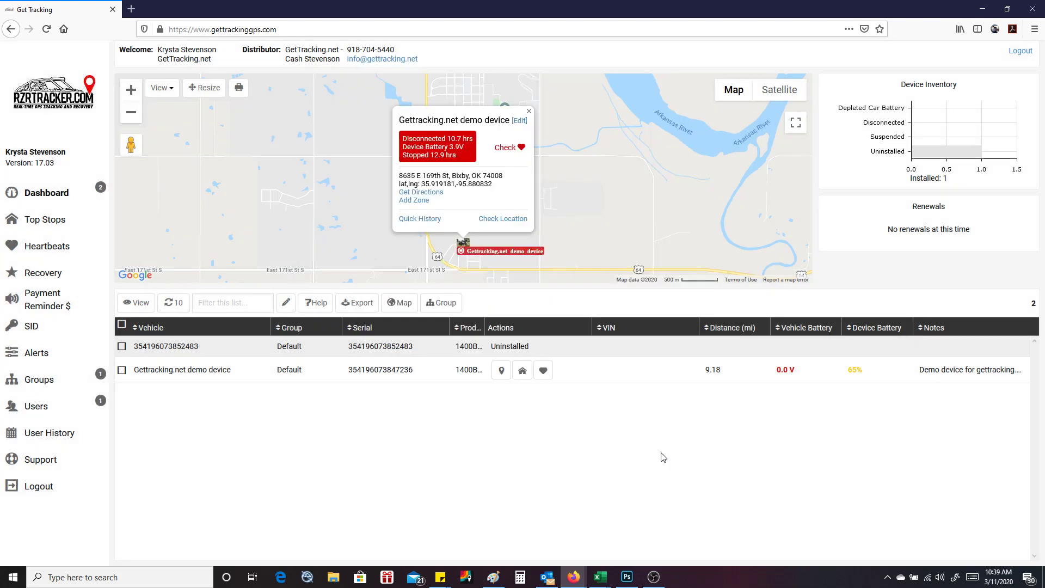
click(421, 203)
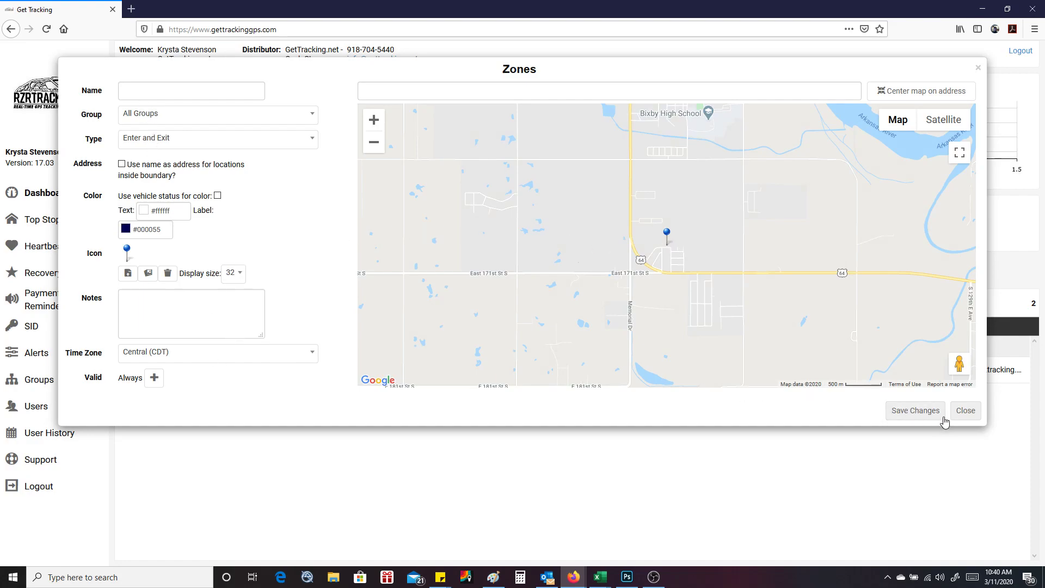
Discard the zone form and open the Gettracking.net demo device's Quick History with all 27 events selected.
click(969, 415)
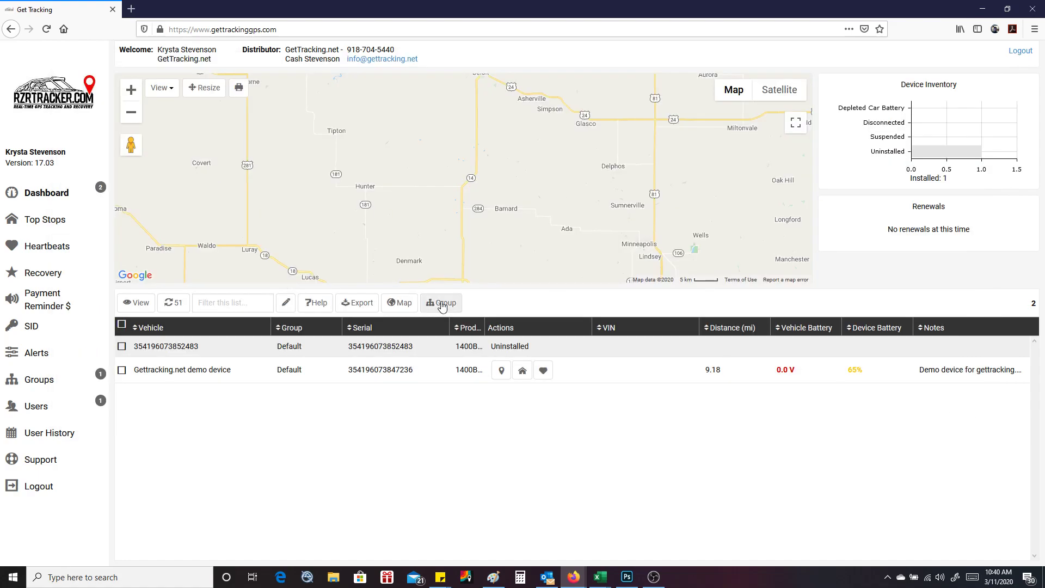
click(122, 372)
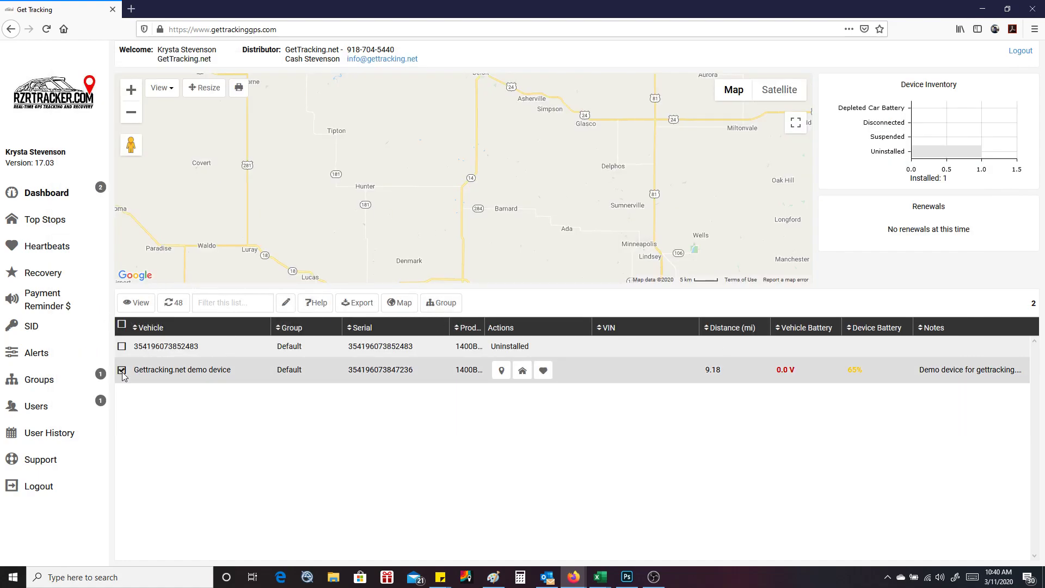
click(502, 370)
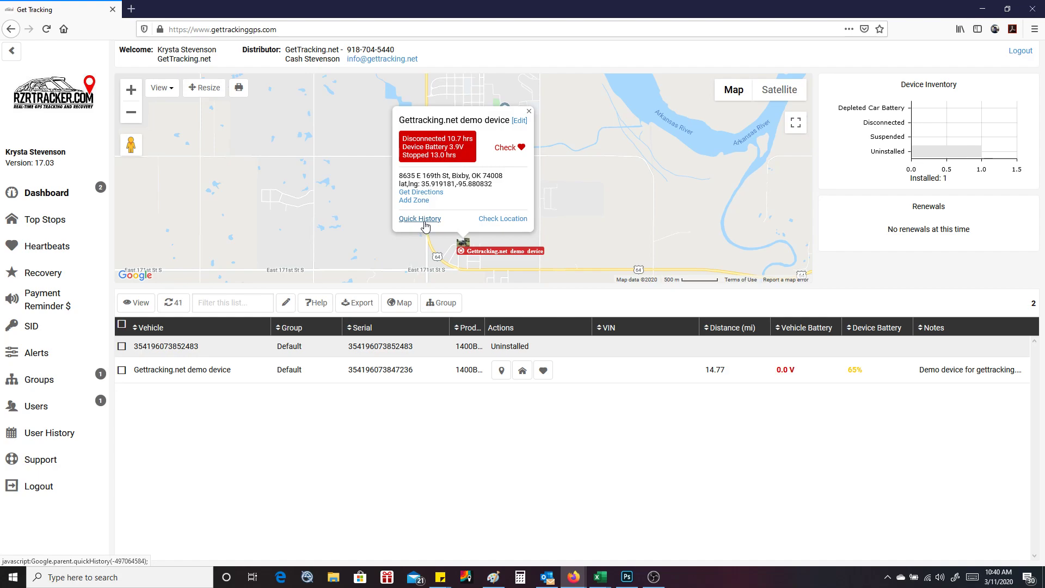
click(420, 219)
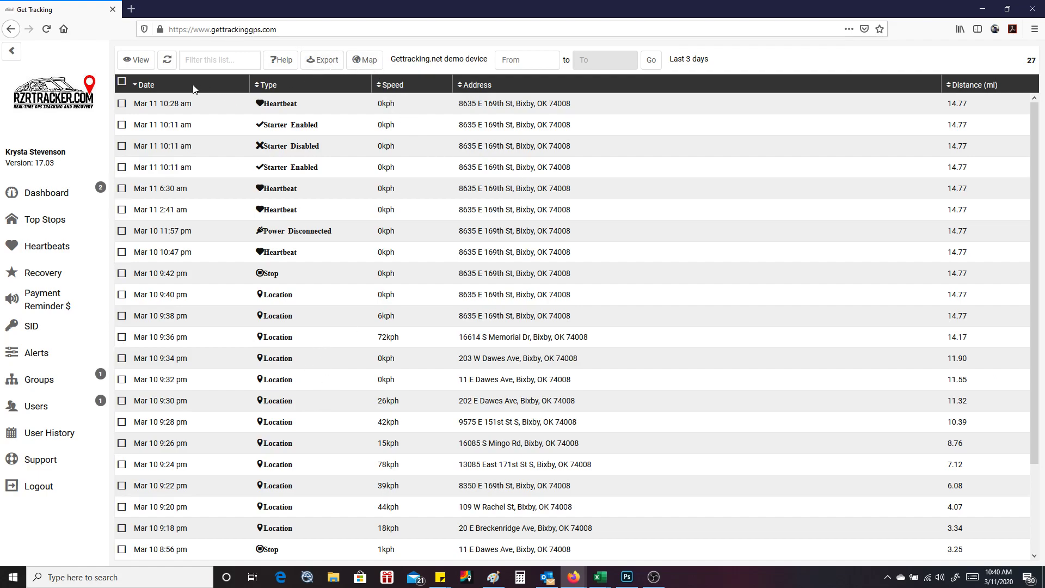
click(123, 82)
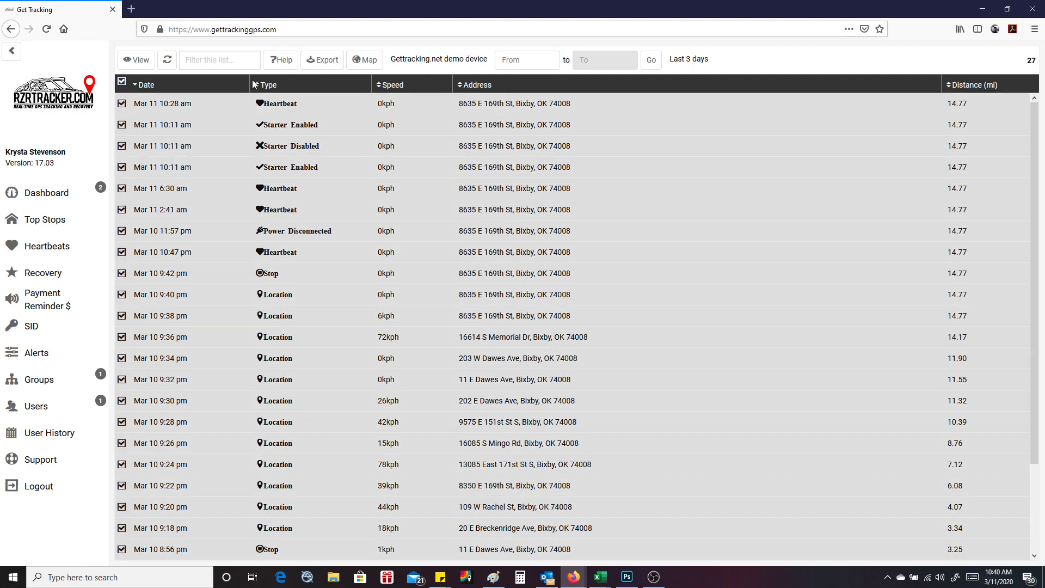
Map the selected events and check the upper stop, the 8:49 pm and 9:28 pm points, and the 9:42 pm stop.
click(366, 60)
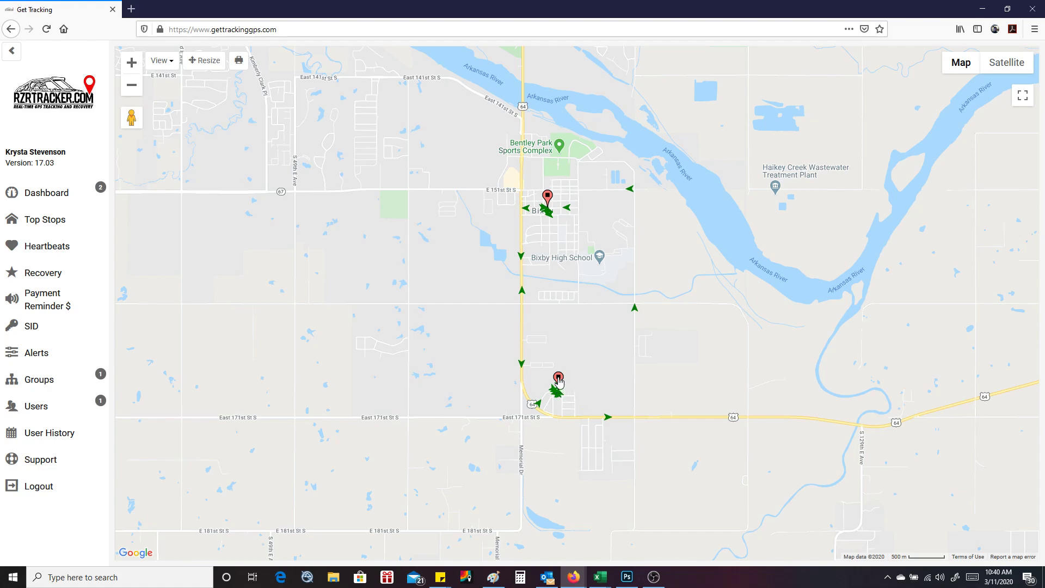
click(549, 200)
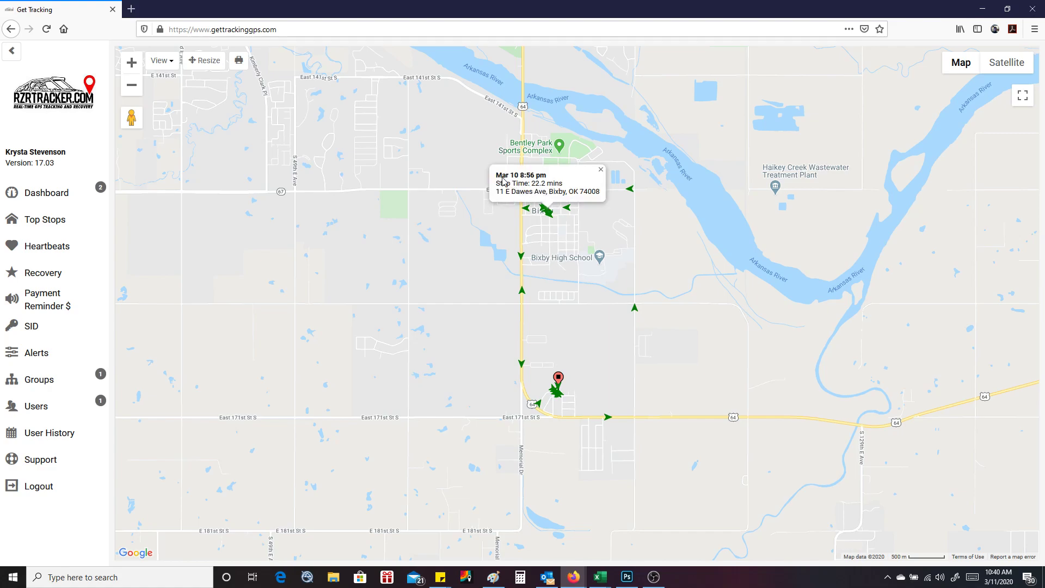
click(601, 170)
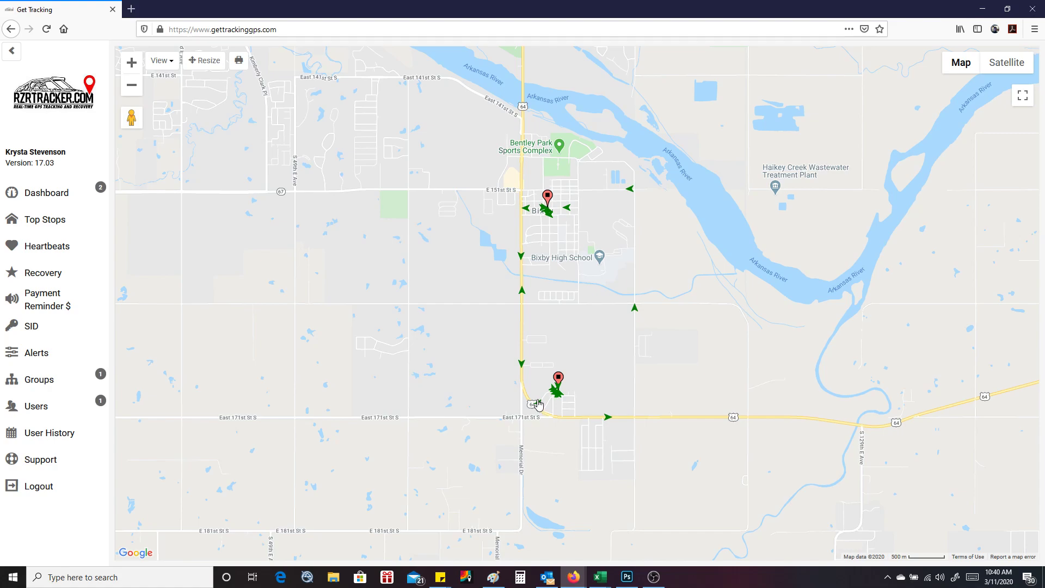
click(522, 294)
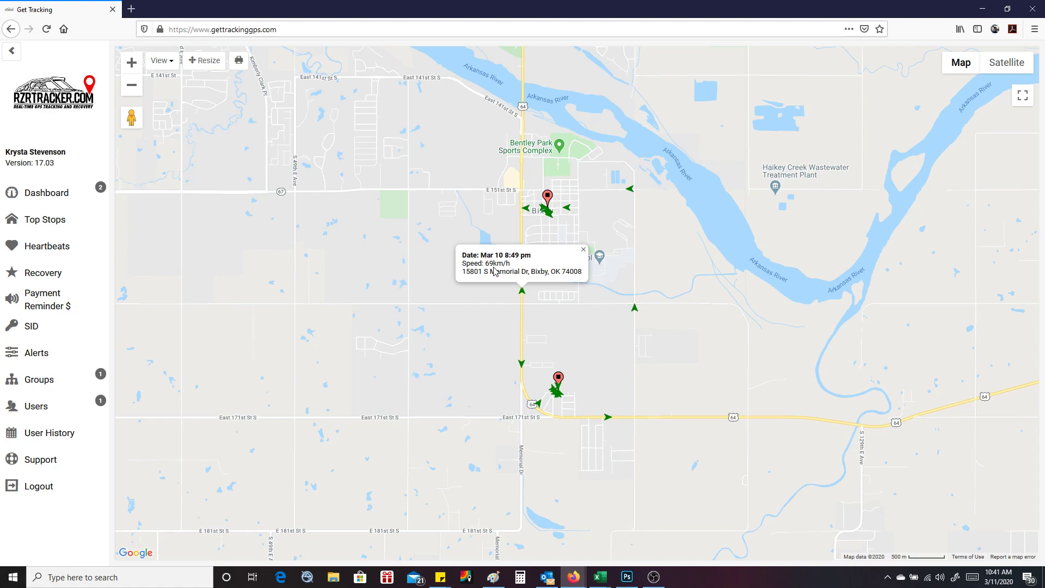
click(583, 250)
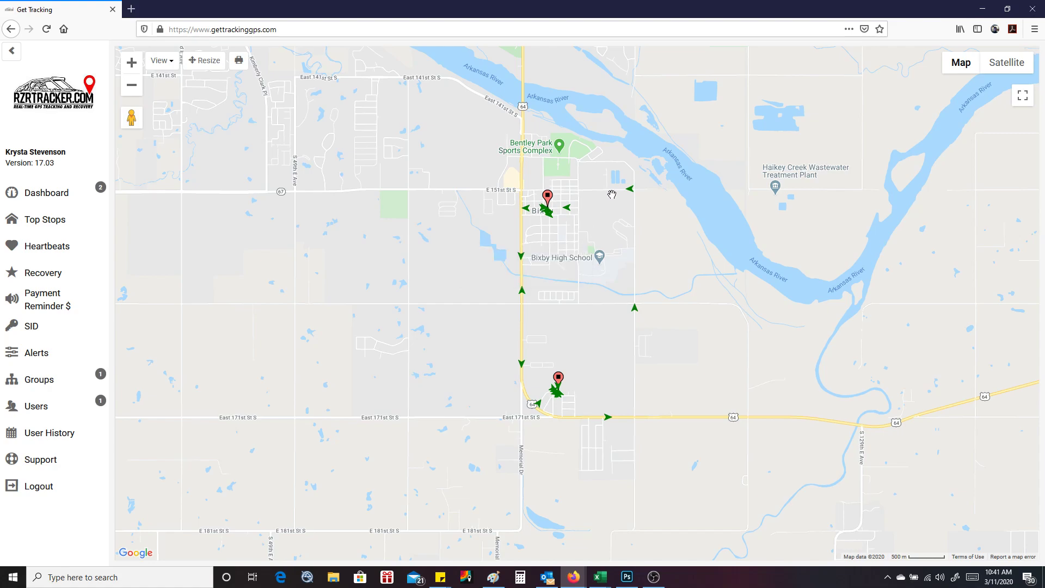
click(630, 191)
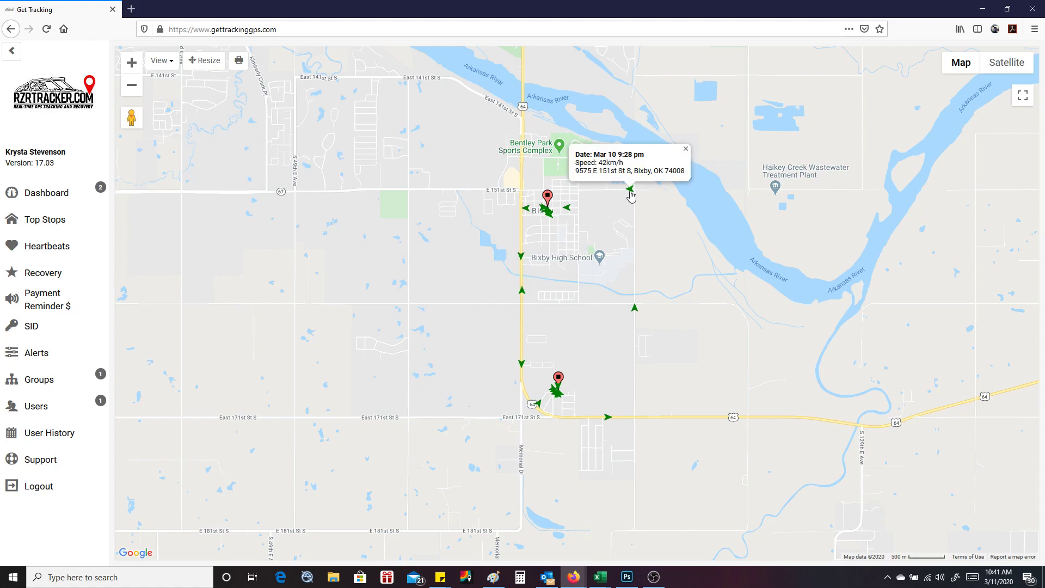
click(686, 149)
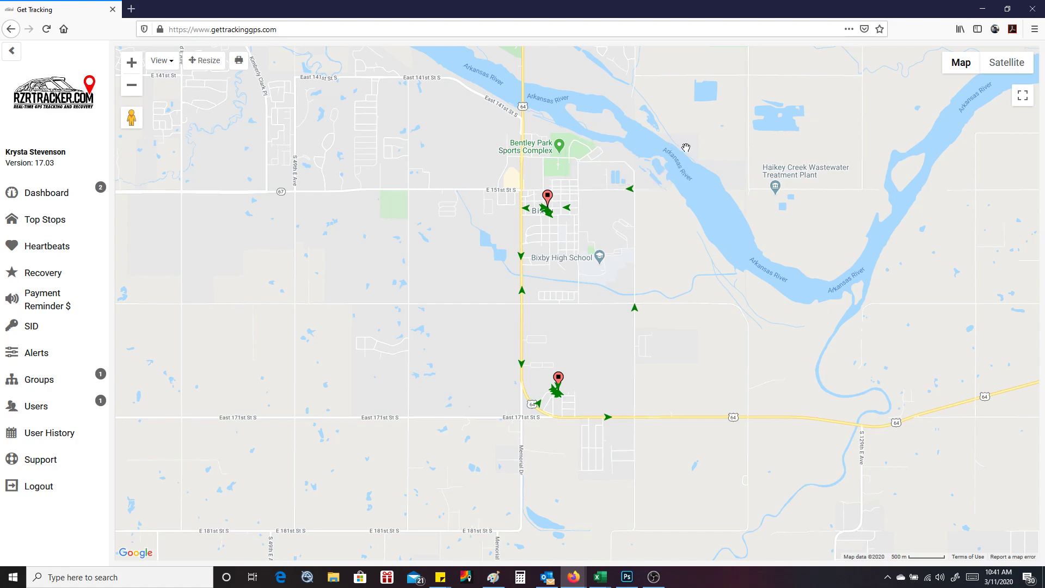
click(557, 381)
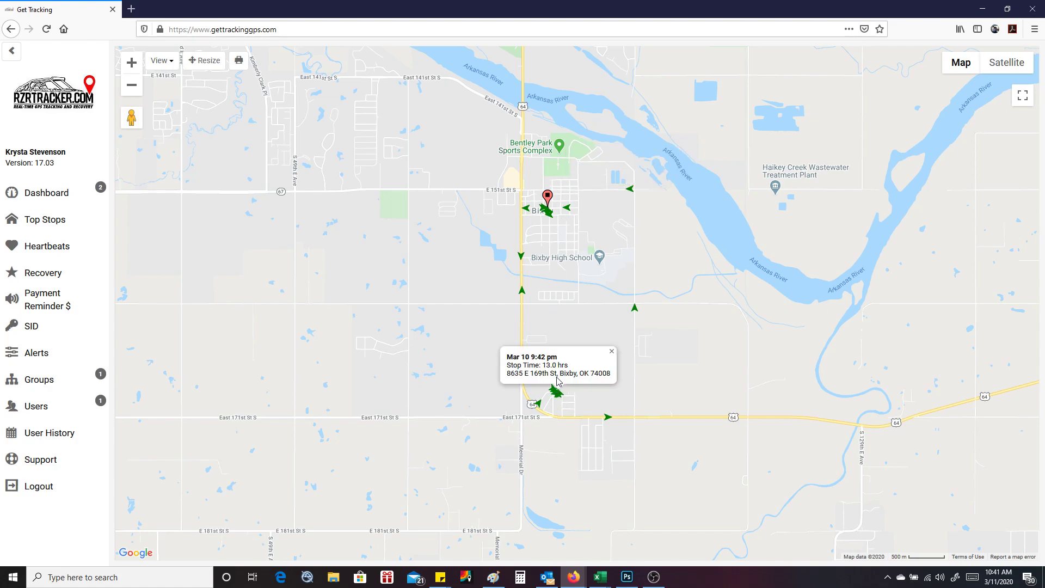
click(612, 351)
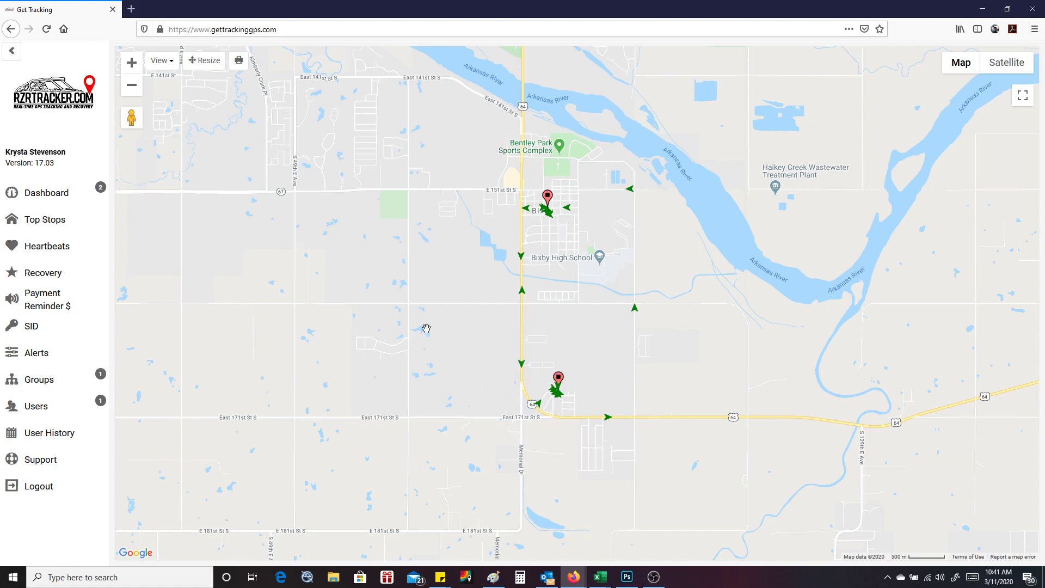
From the dashboard, run Top Stops for the Gettracking.net demo device, showing its 13.0 hrs and 22.2 mins stops.
click(47, 194)
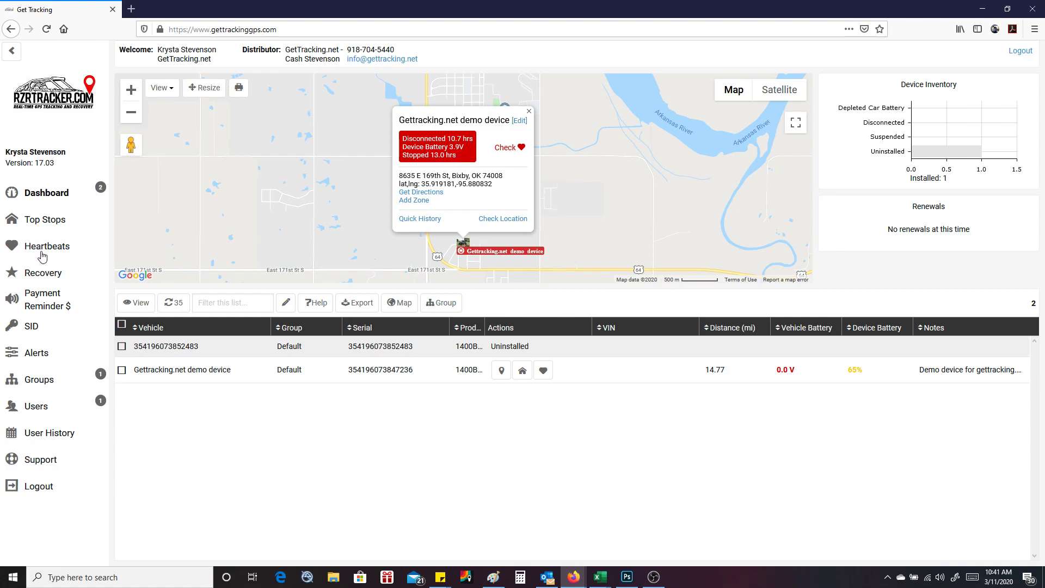
click(32, 222)
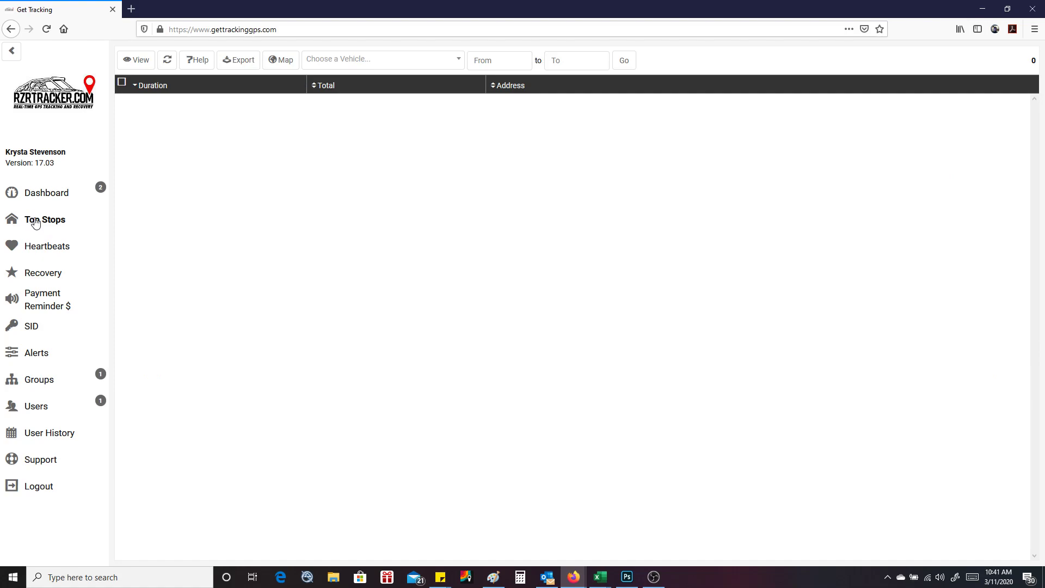
click(379, 62)
click(379, 100)
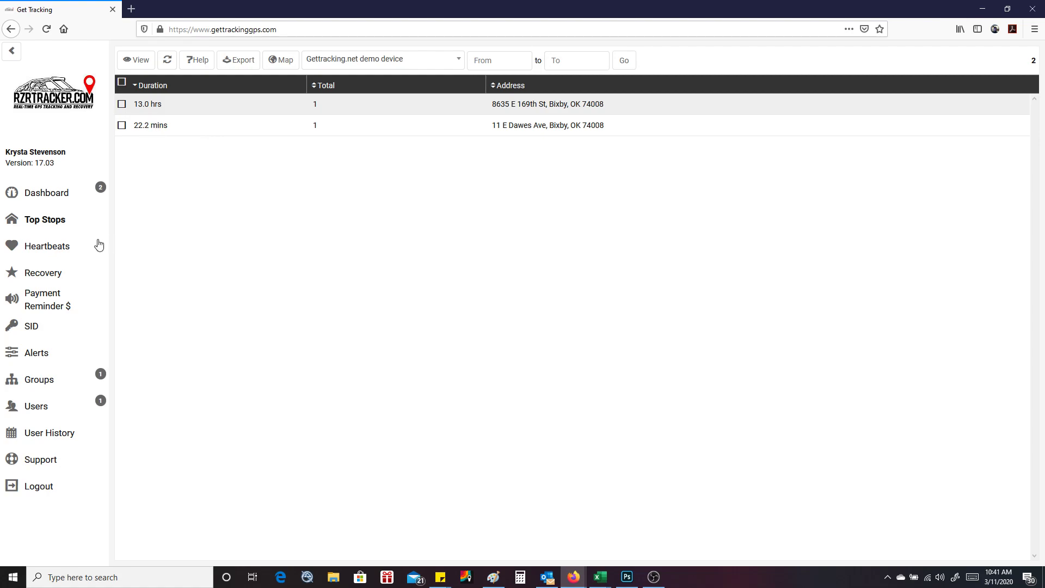
Show Heartbeats for the Gettracking.net demo device and select all four records.
click(39, 248)
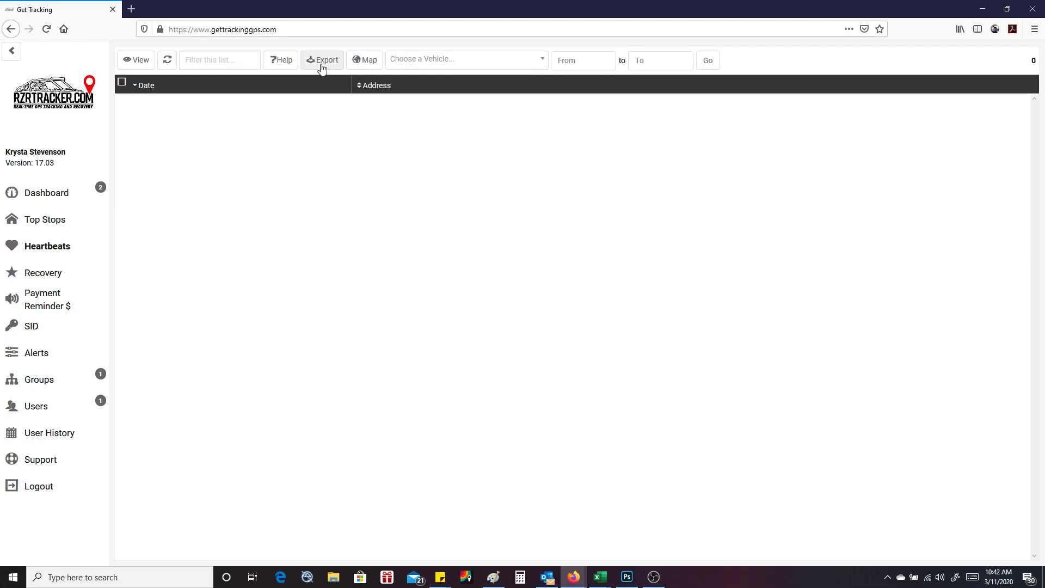
click(414, 61)
click(433, 96)
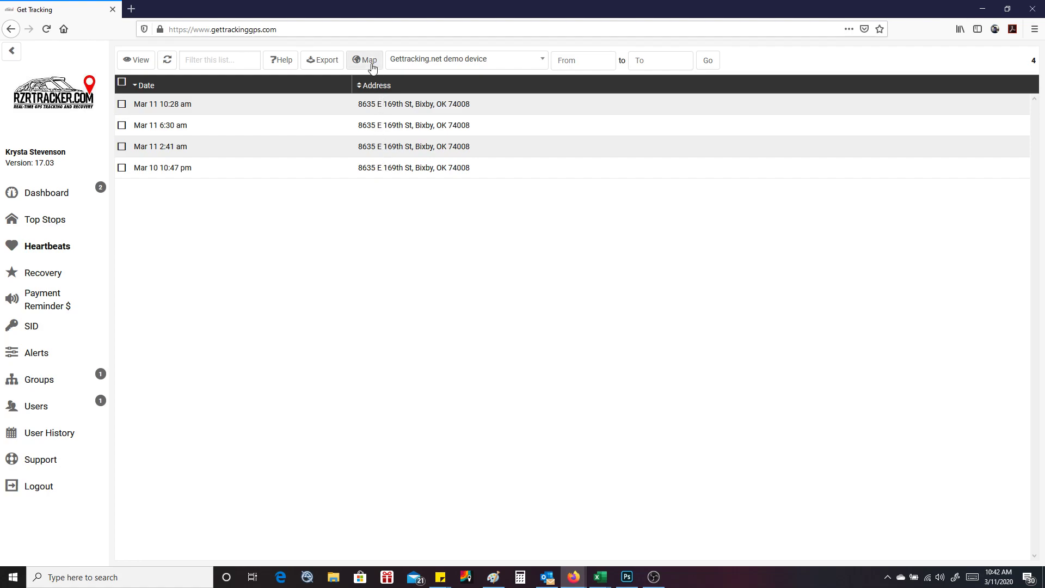
click(122, 83)
Map the four heartbeats and inspect the device marker's heartbeat details at its Bixby address.
click(365, 60)
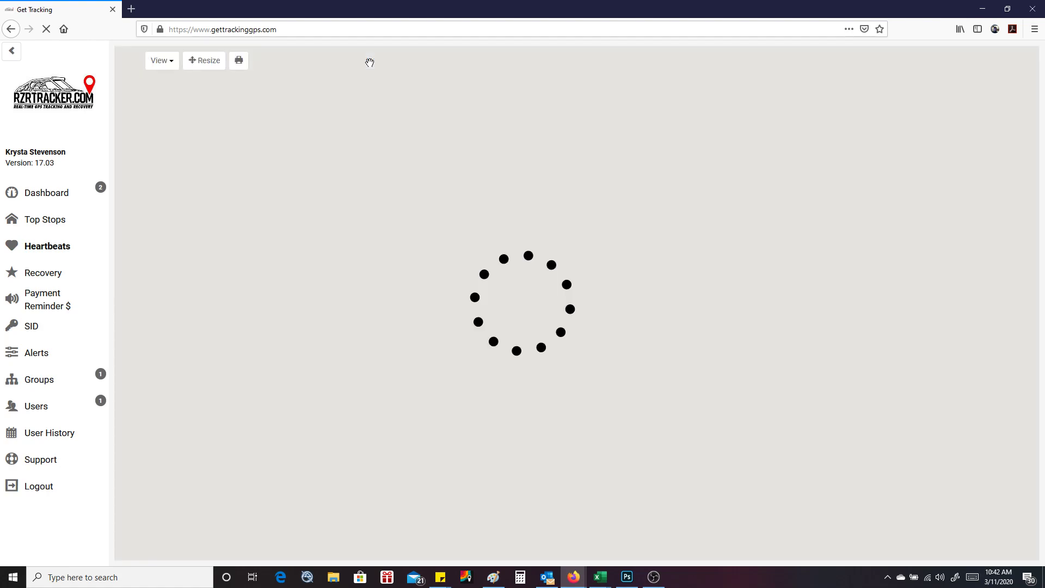
click(643, 173)
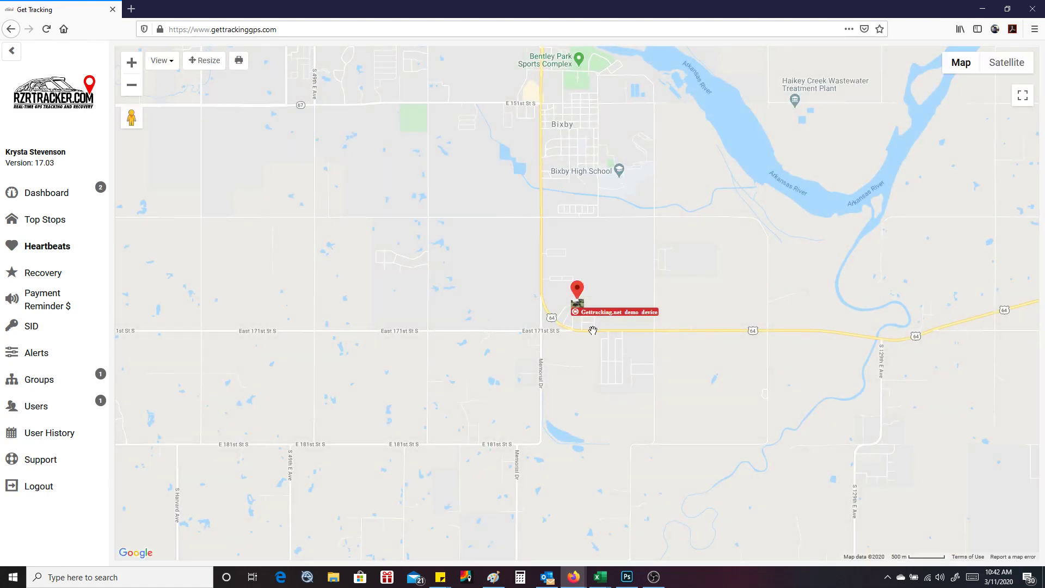
click(578, 303)
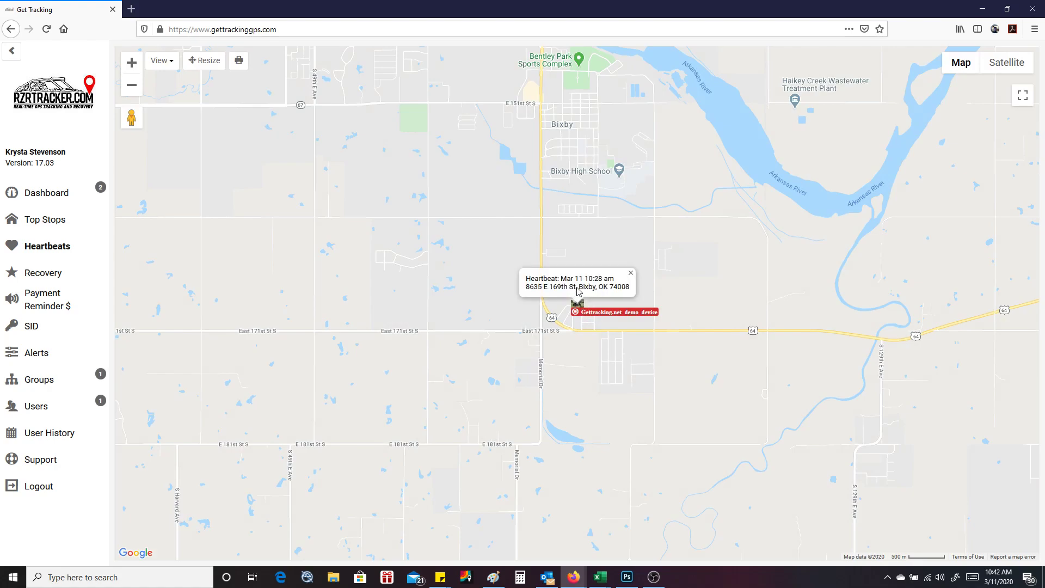
click(632, 274)
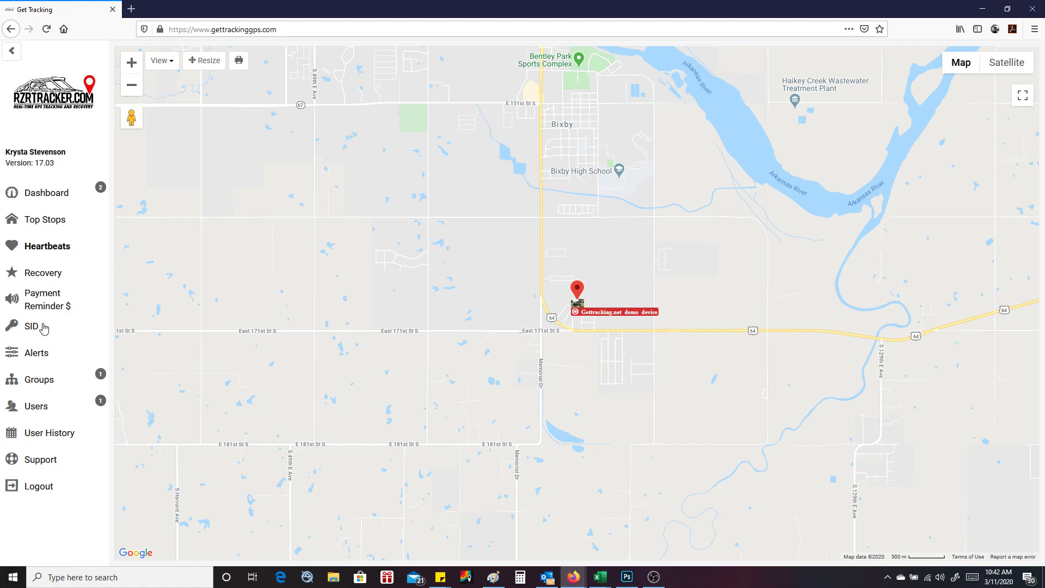
click(43, 356)
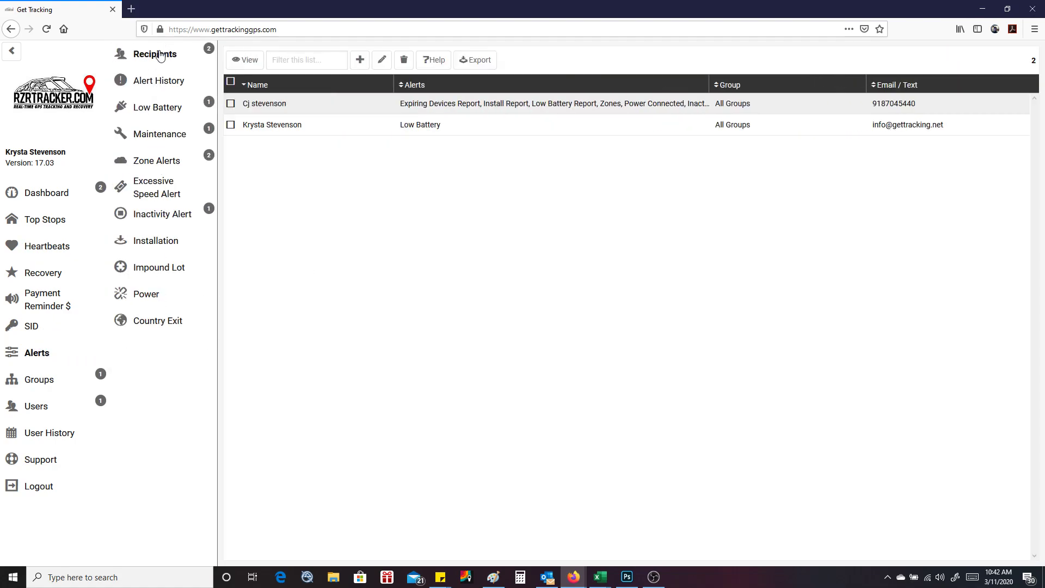
click(361, 63)
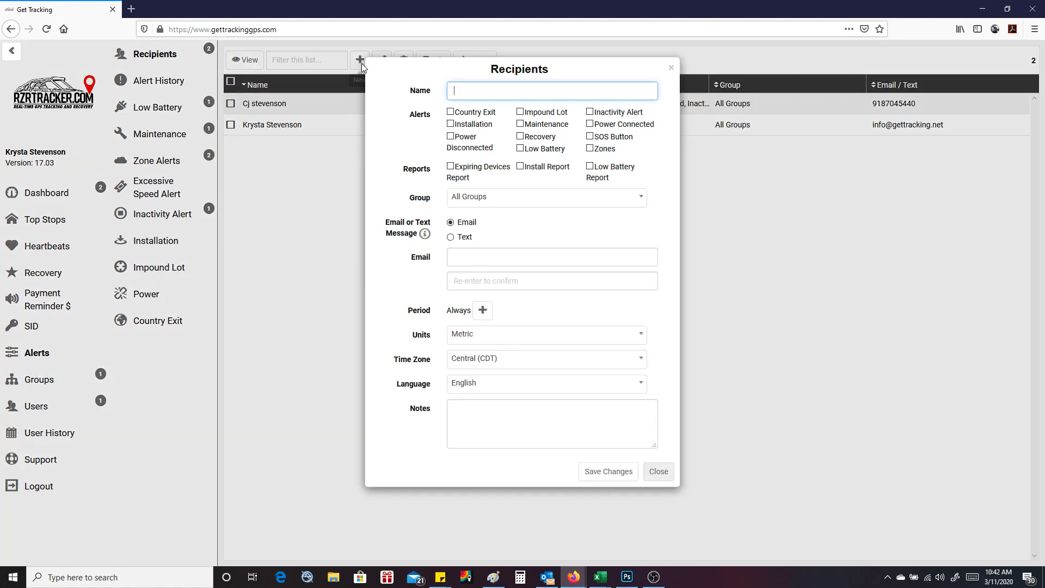
click(478, 95)
click(493, 90)
click(592, 150)
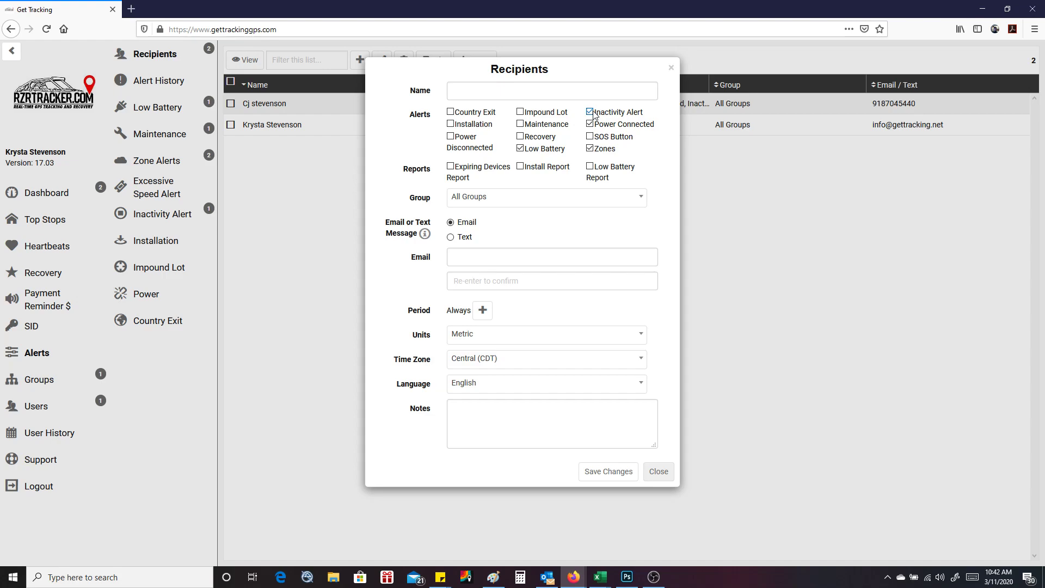
click(521, 113)
click(520, 124)
click(520, 136)
click(451, 137)
click(450, 123)
click(451, 113)
click(583, 205)
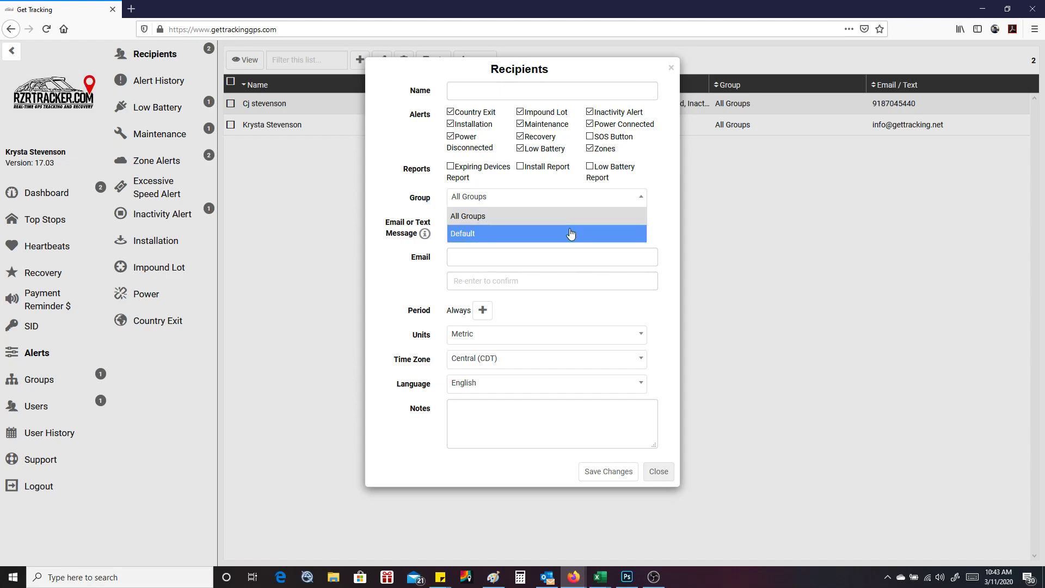
click(561, 202)
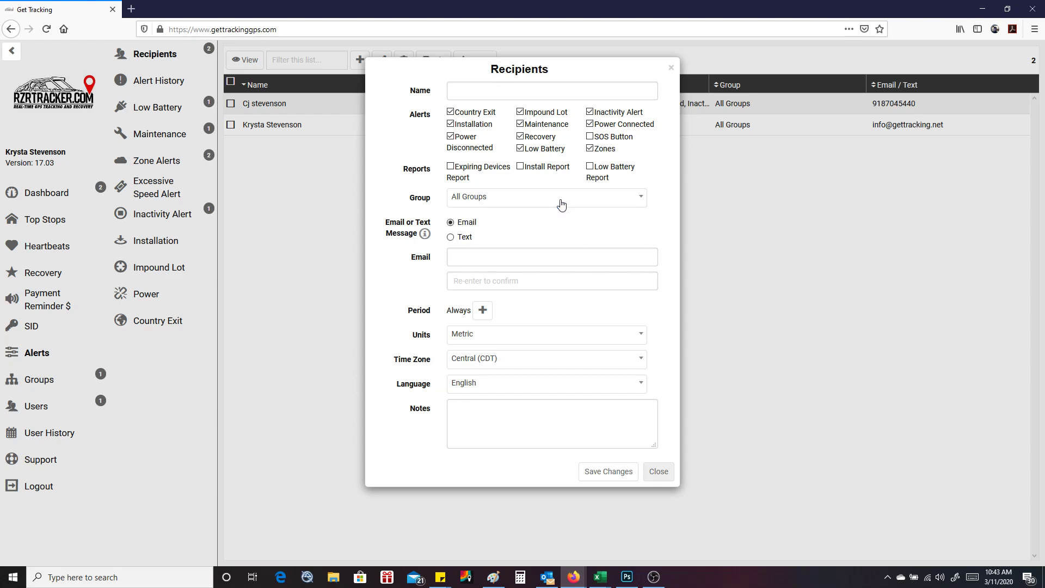
click(450, 222)
click(660, 471)
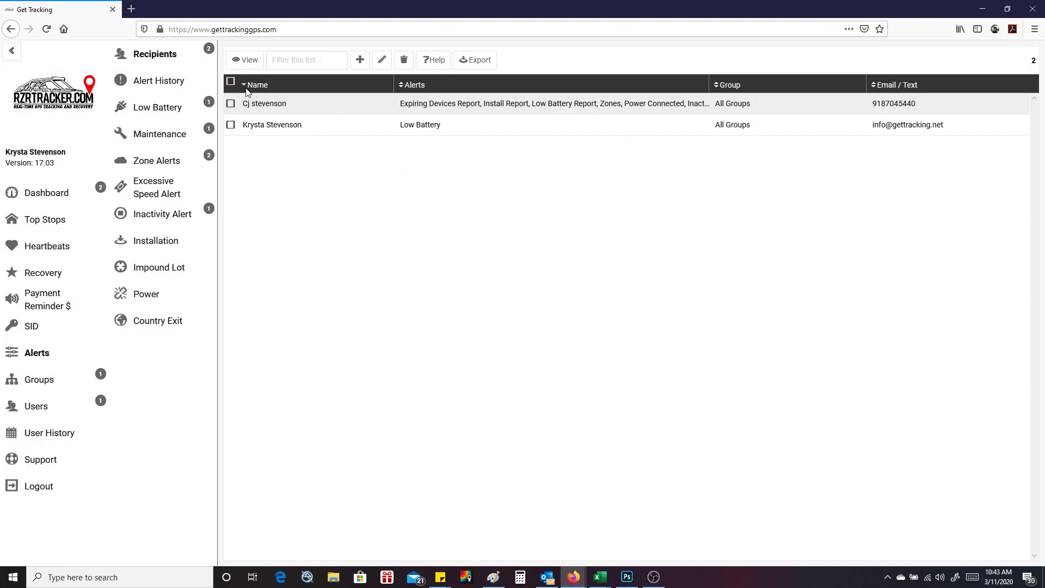
Show the Gettracking.net demo device's seven alerts in Alert History.
click(160, 82)
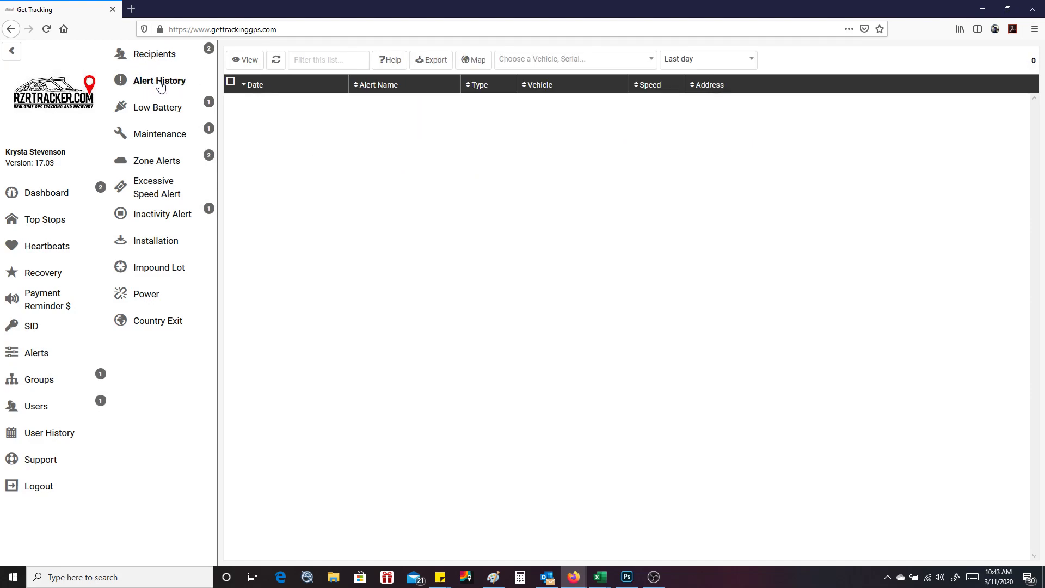
click(541, 61)
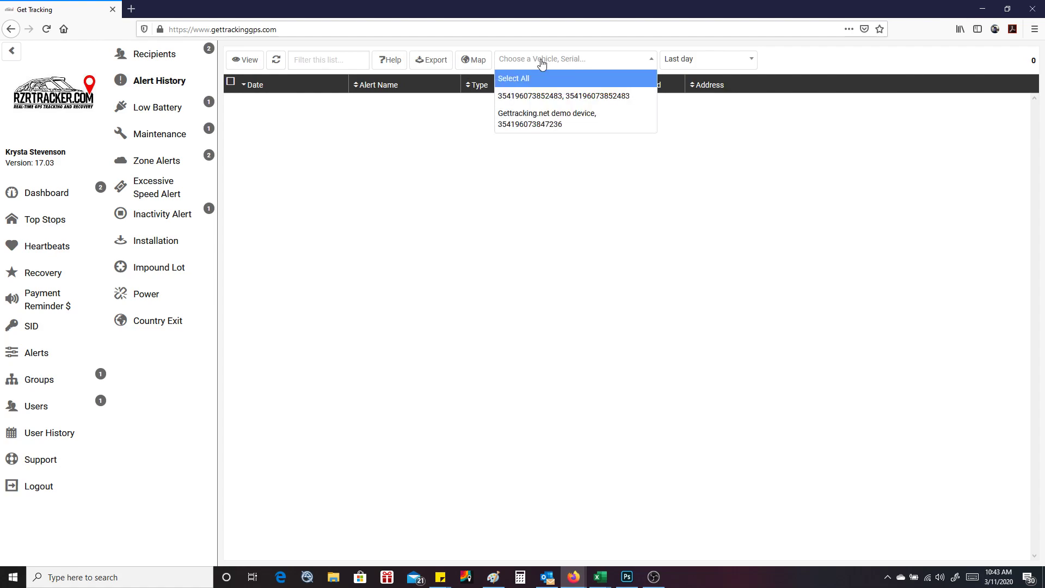
click(548, 115)
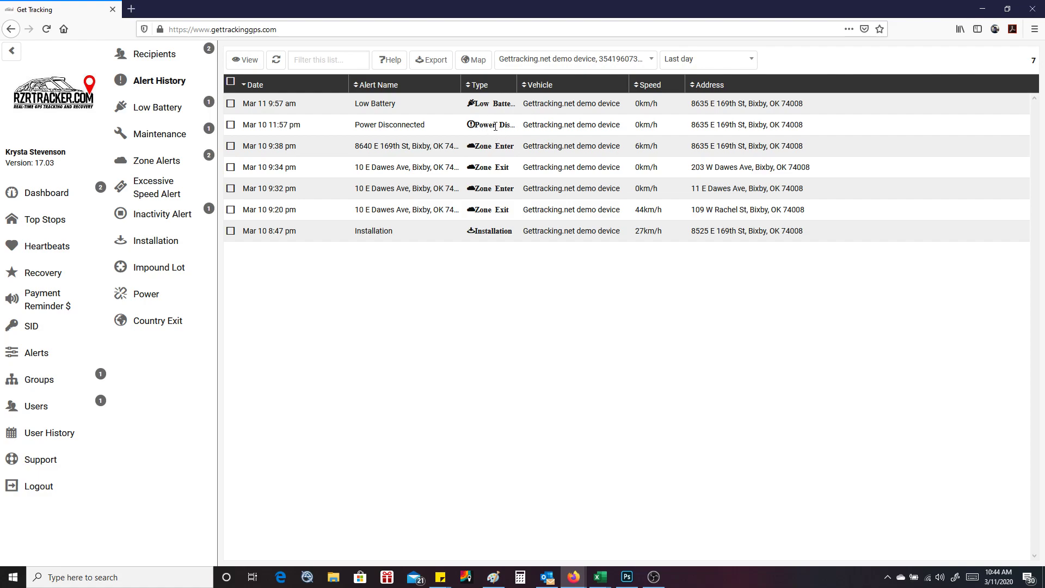
Highlight the Power Disconnected and Low Battery alert entries, then bring up the Maintenance list.
drag(515, 125, 333, 128)
drag(487, 113, 325, 112)
drag(523, 105, 550, 115)
click(149, 140)
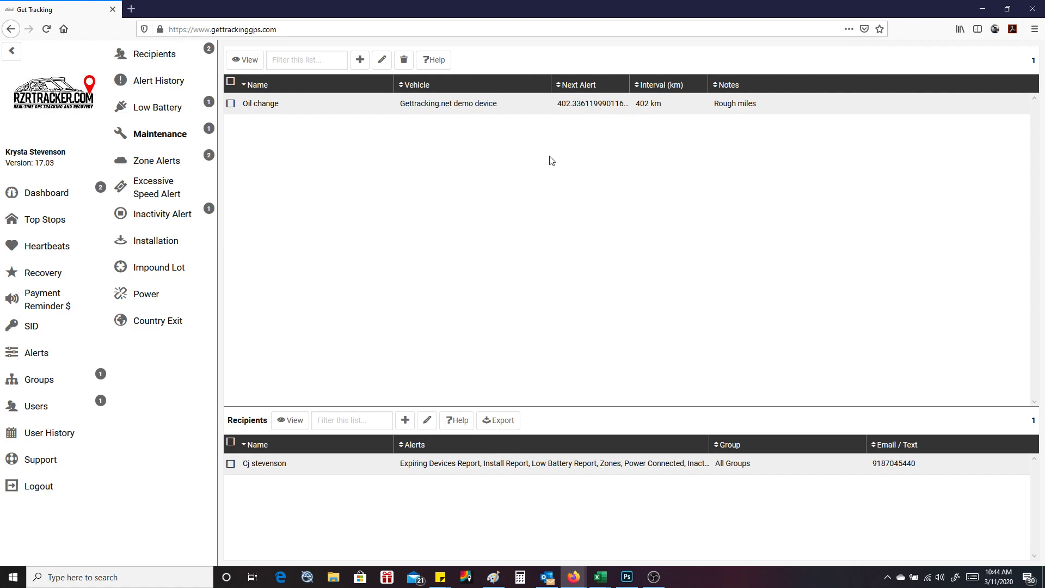
click(165, 168)
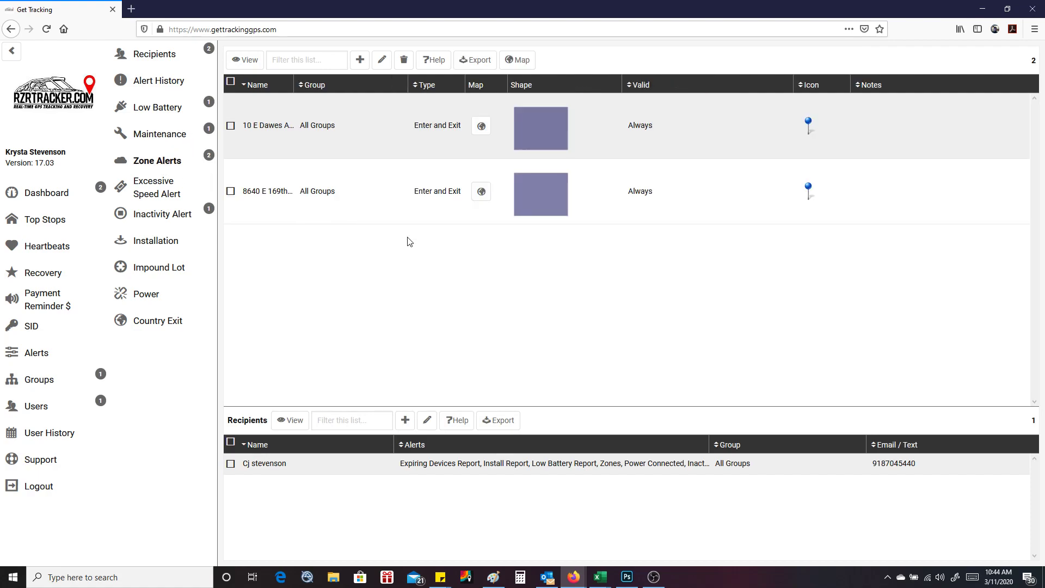
click(230, 81)
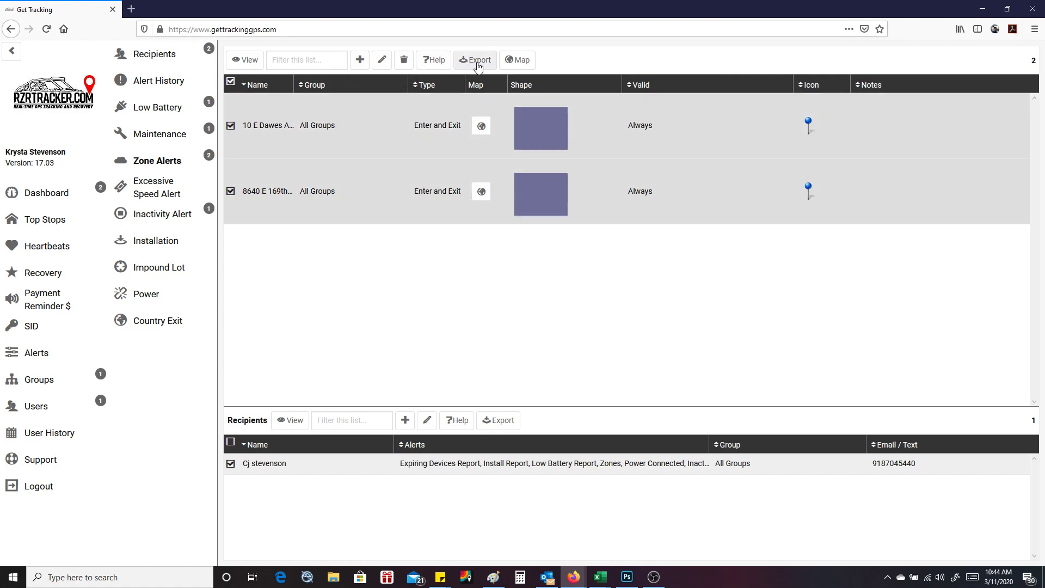
click(514, 60)
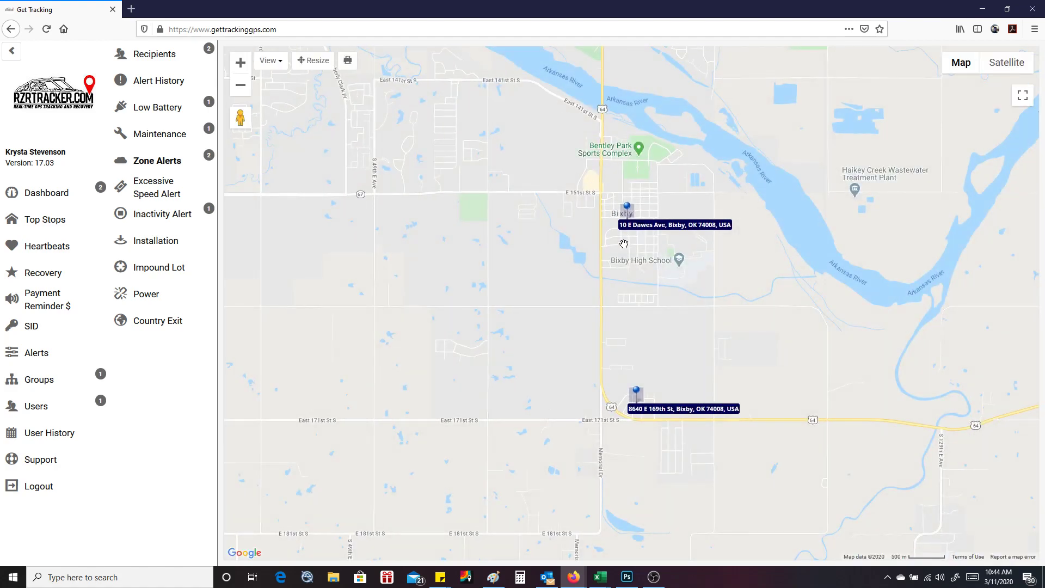
scroll(642, 390, up, 3)
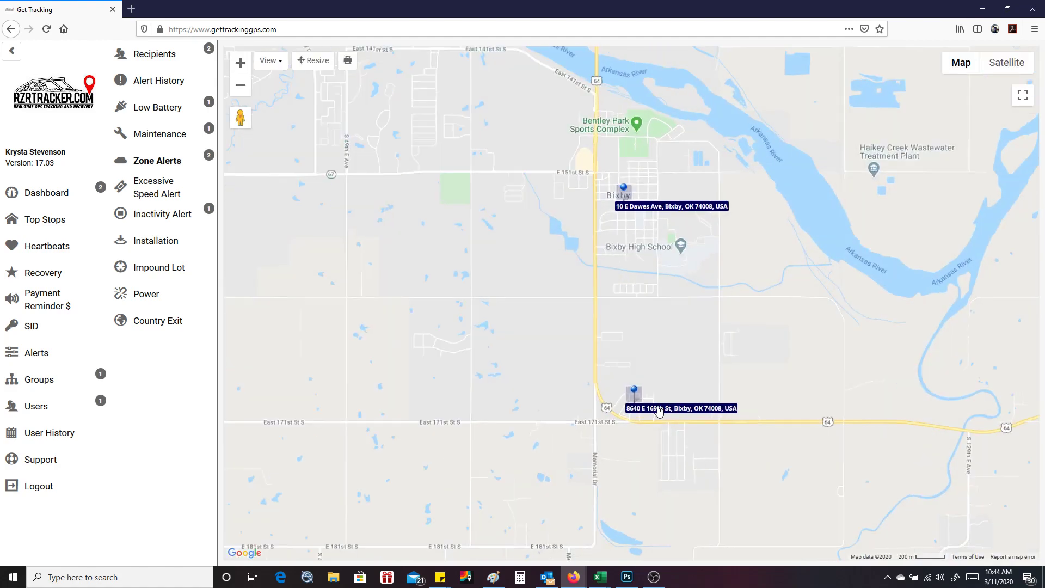
scroll(613, 387, up, 2)
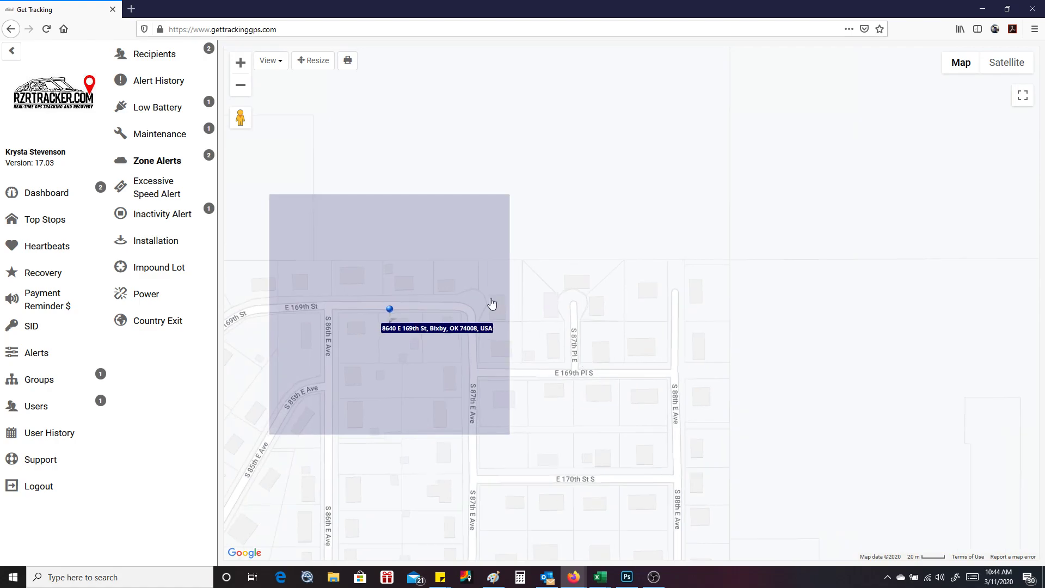
click(427, 279)
click(452, 281)
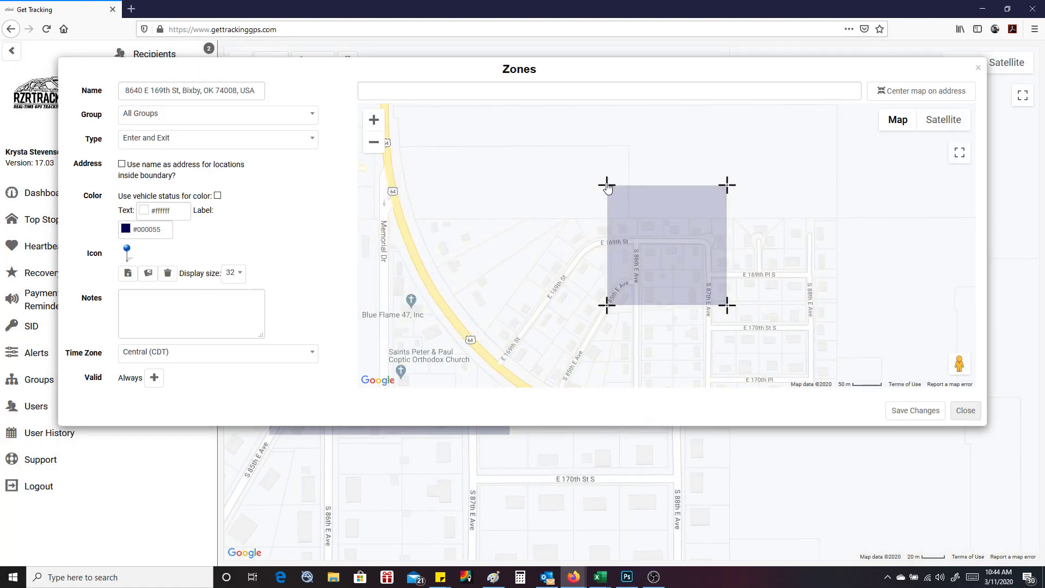
drag(608, 186, 673, 216)
drag(636, 164, 654, 239)
drag(607, 305, 671, 247)
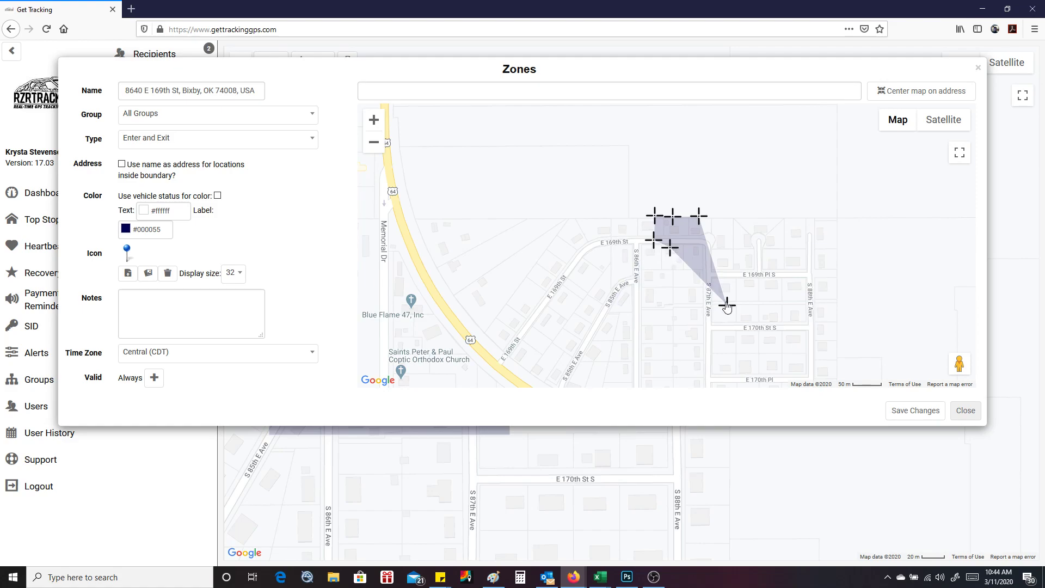
drag(727, 305, 690, 244)
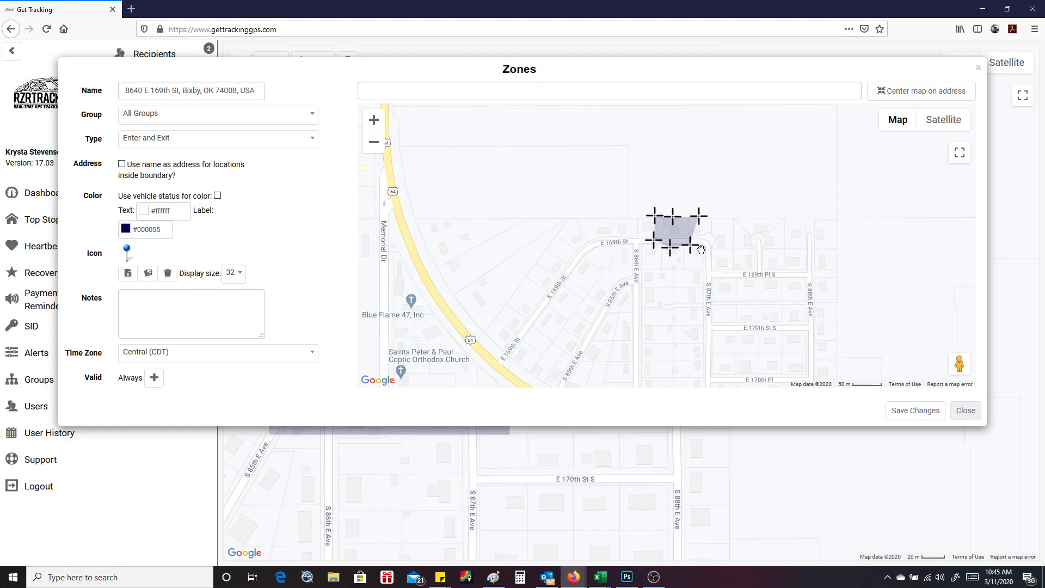
Save the reshaped zone boundary and recentre the map on the zone.
click(911, 414)
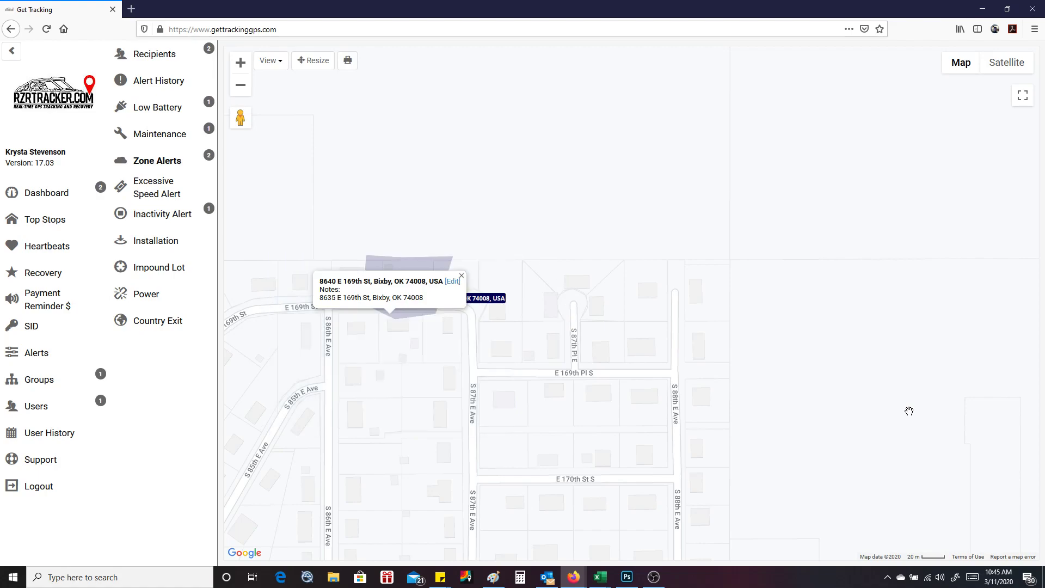
click(463, 277)
drag(443, 376, 603, 383)
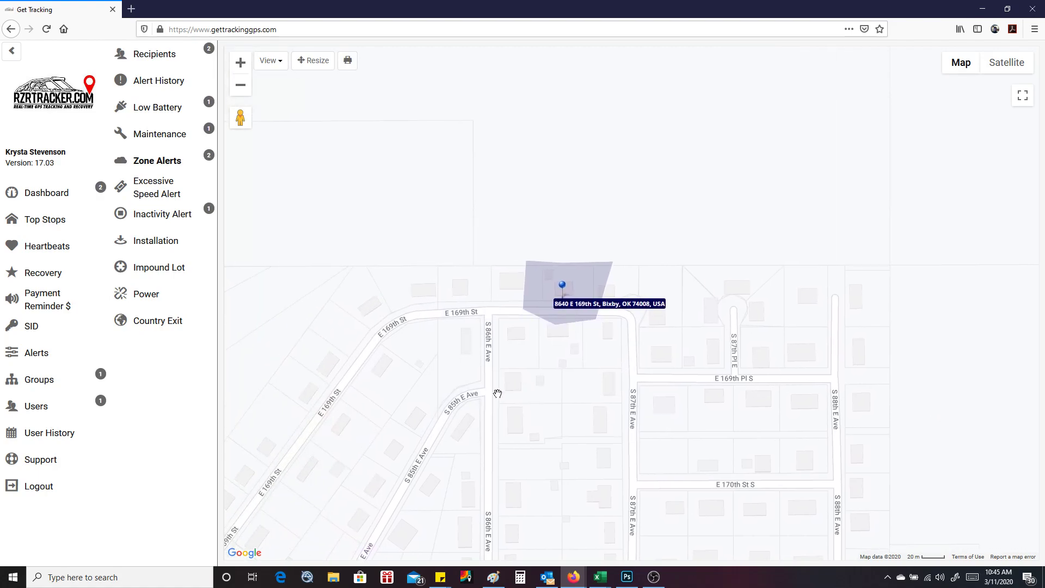
Add a group 'RZR Group' with notes 'Just RZRS' and view its empty vehicle list.
click(43, 388)
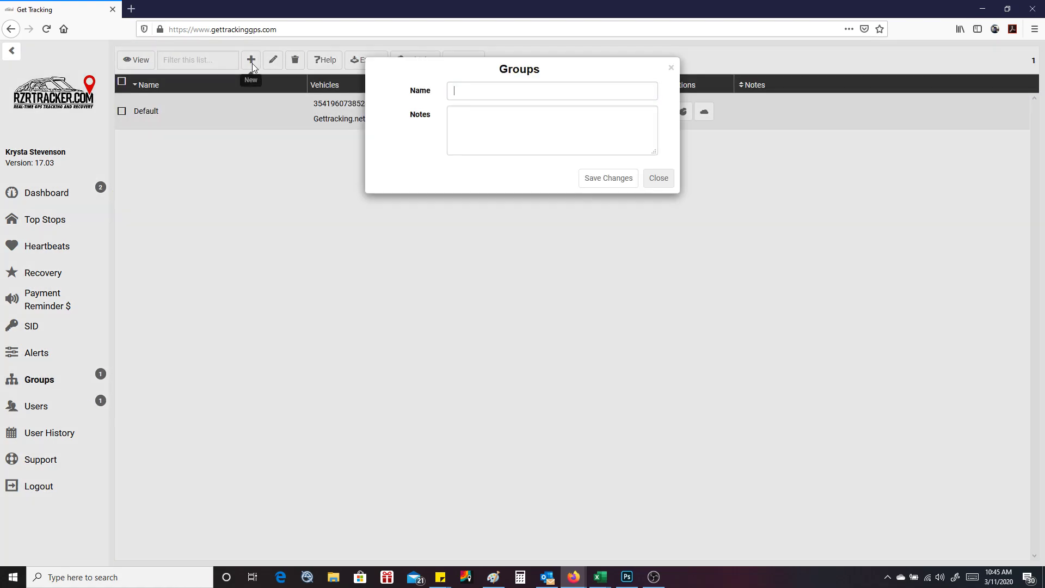
click(468, 89)
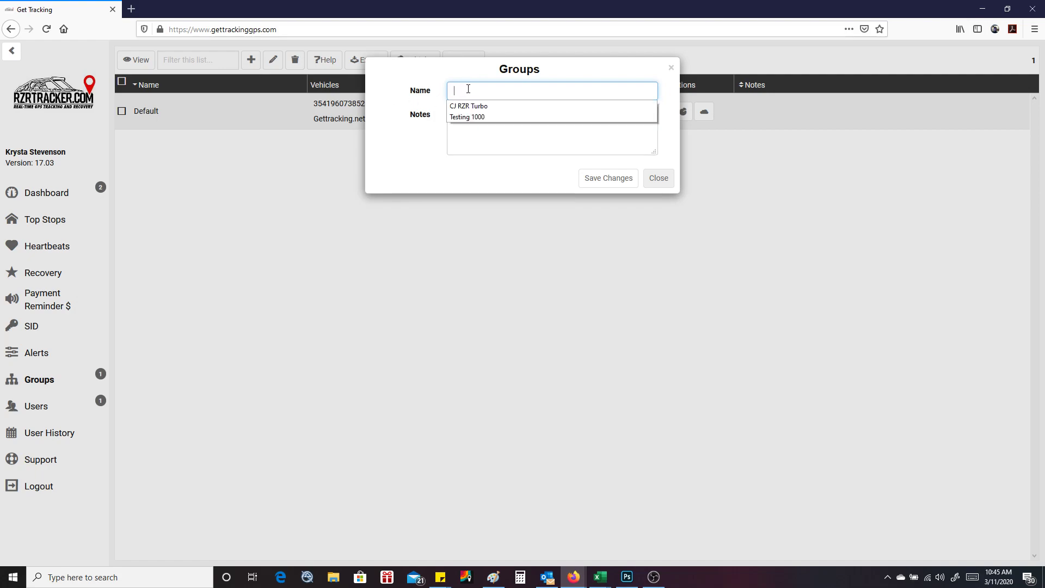
text(RZR Group)
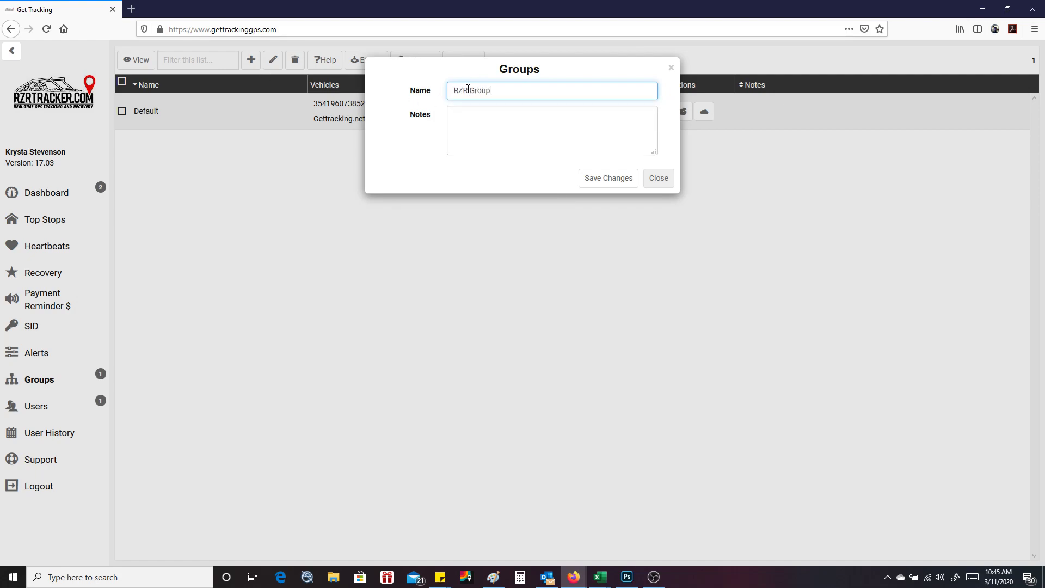
click(480, 111)
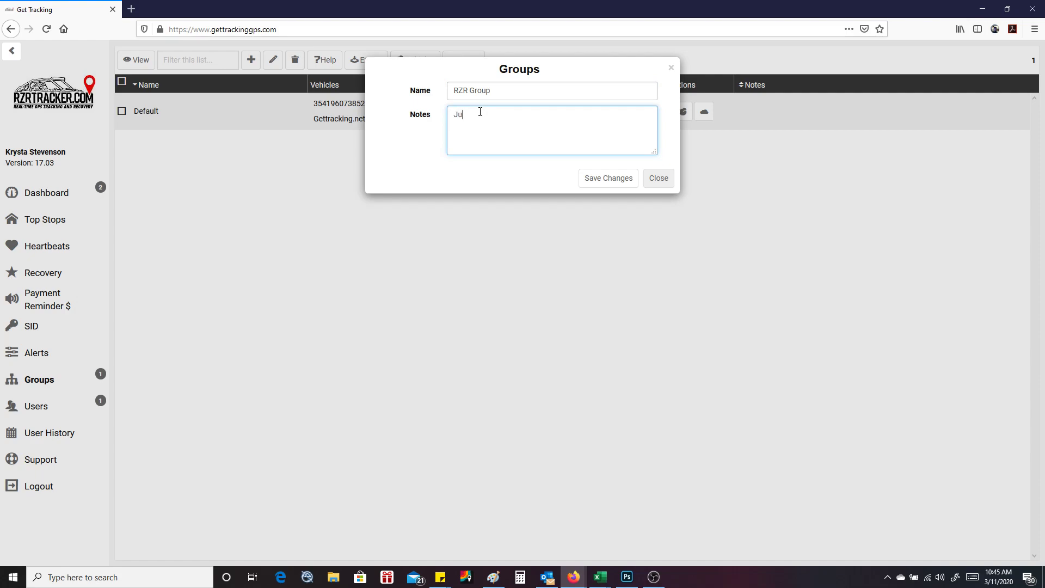
click(618, 179)
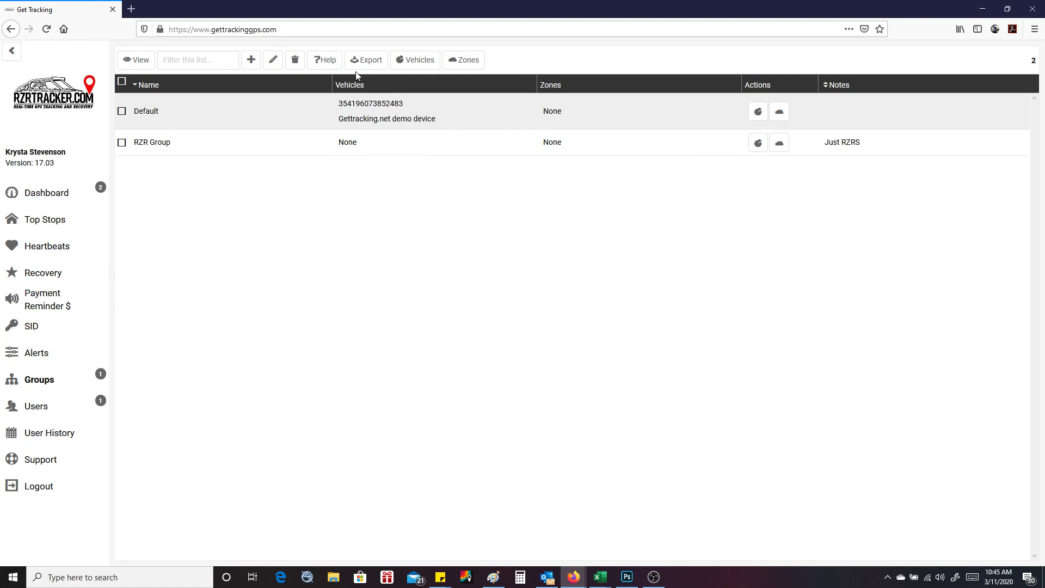
click(758, 144)
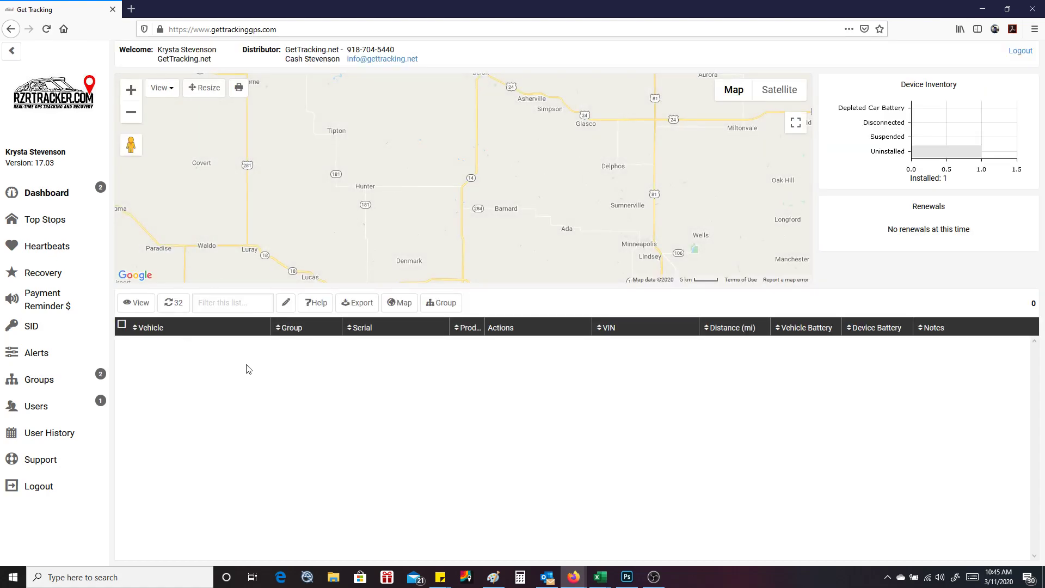
Inspect the master user's account details from the Users list and close without saving.
click(36, 409)
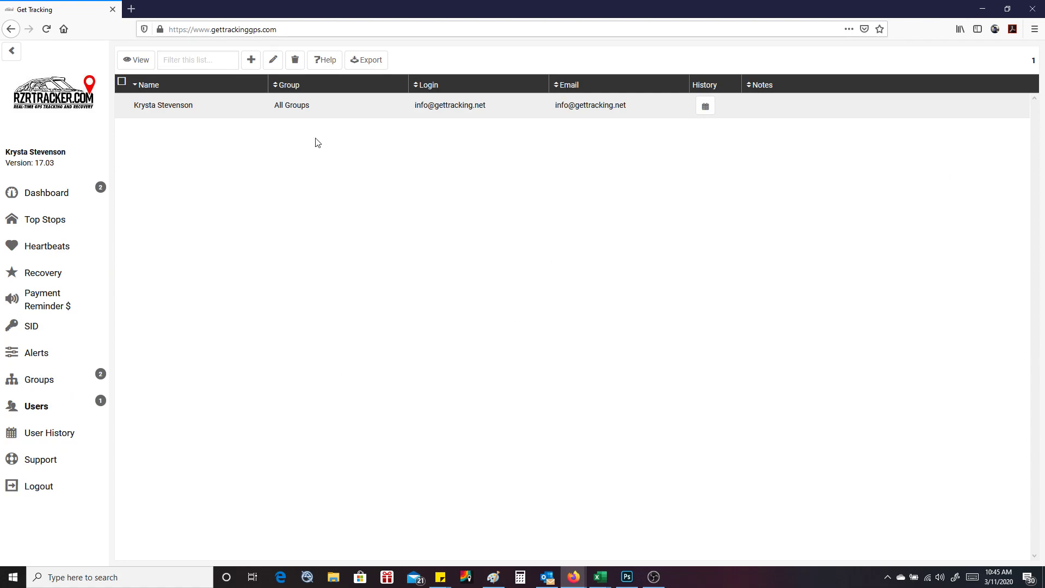
double_click(157, 105)
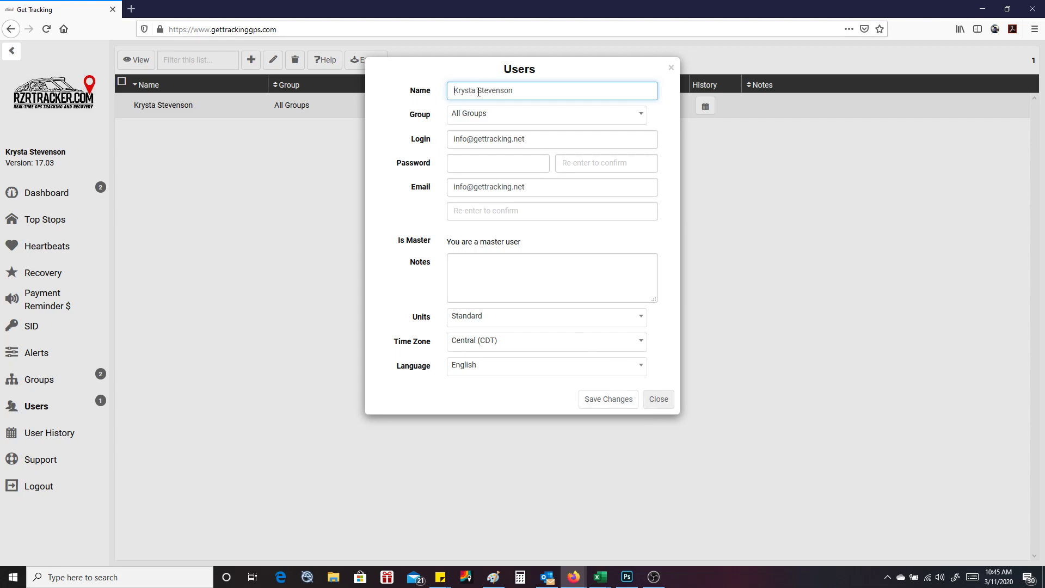
drag(539, 89, 423, 91)
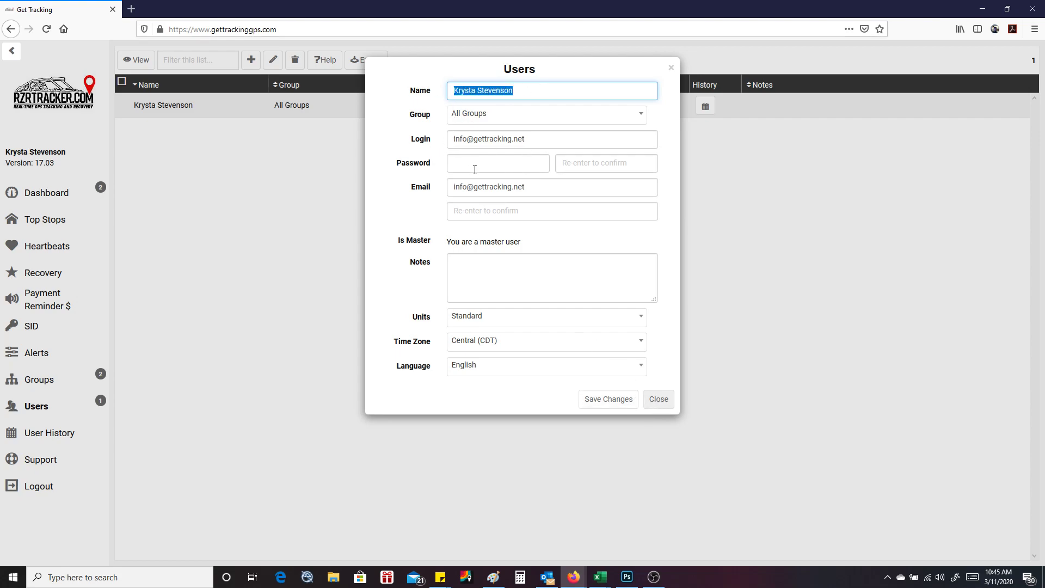
click(660, 403)
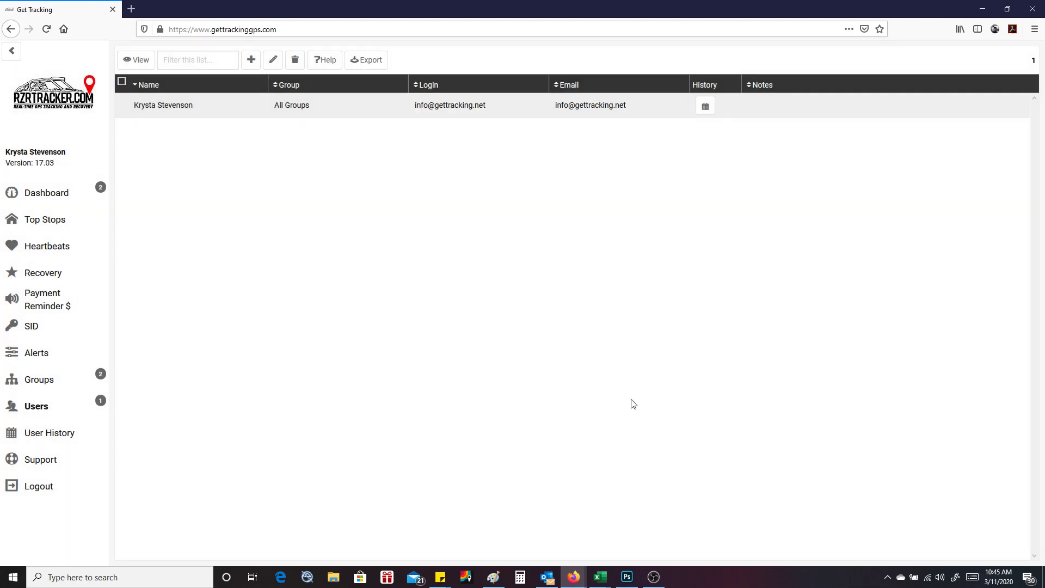
Filter User History to the master user and browse its 56 logged actions.
click(54, 437)
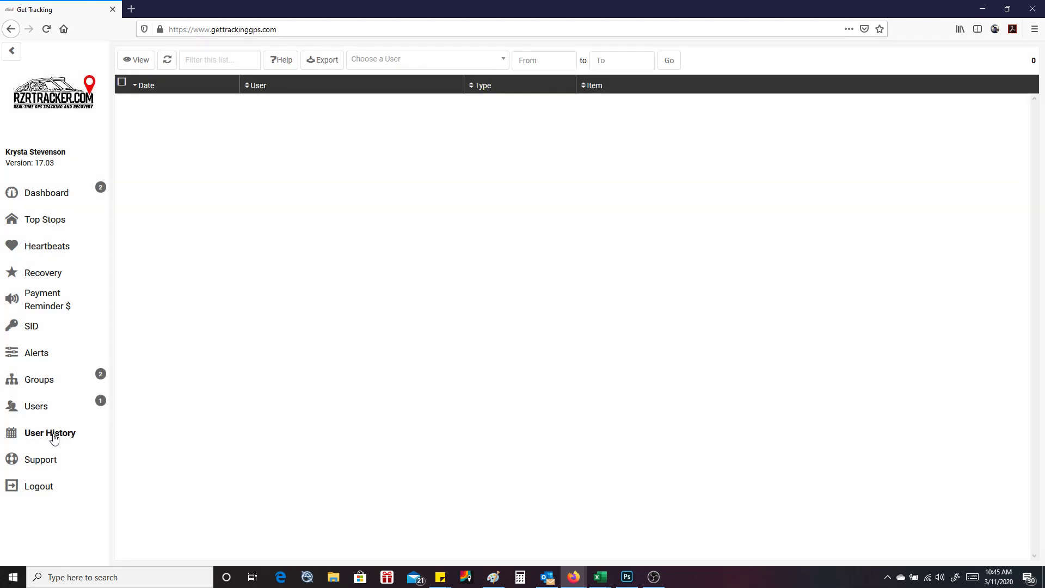
click(392, 62)
click(386, 97)
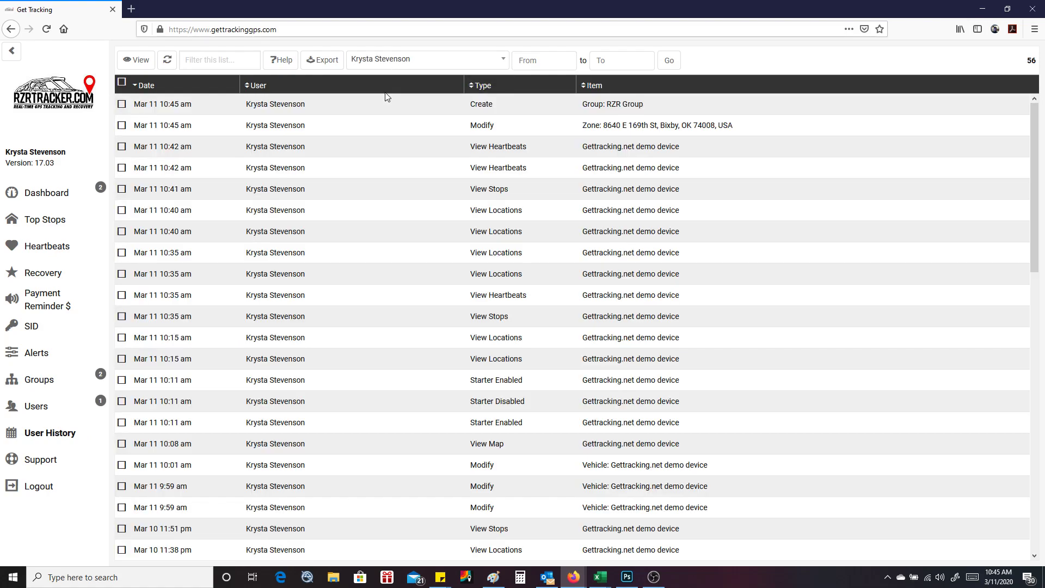
scroll(543, 350, down, 3)
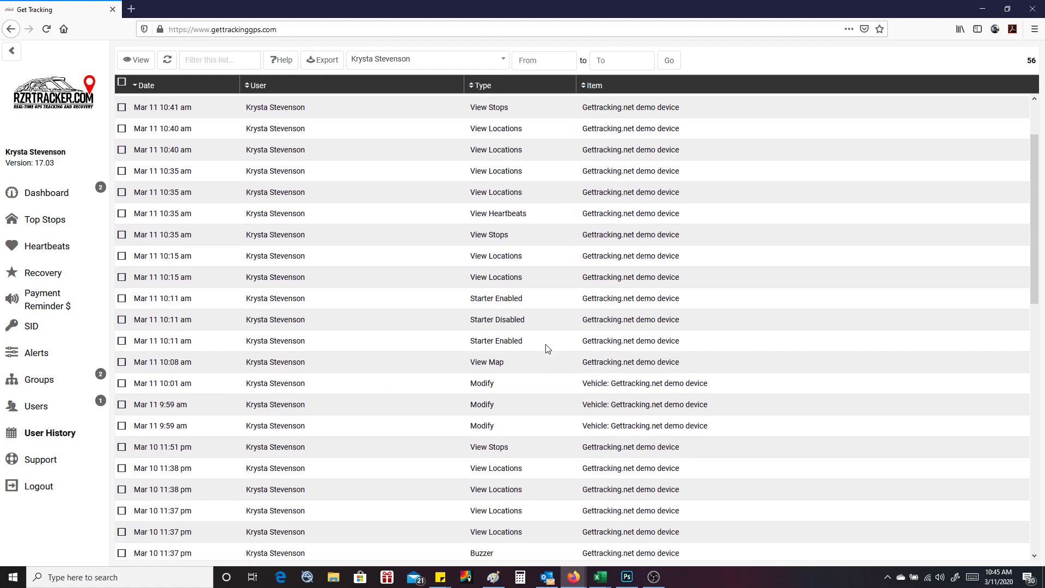
scroll(522, 469, up, 3)
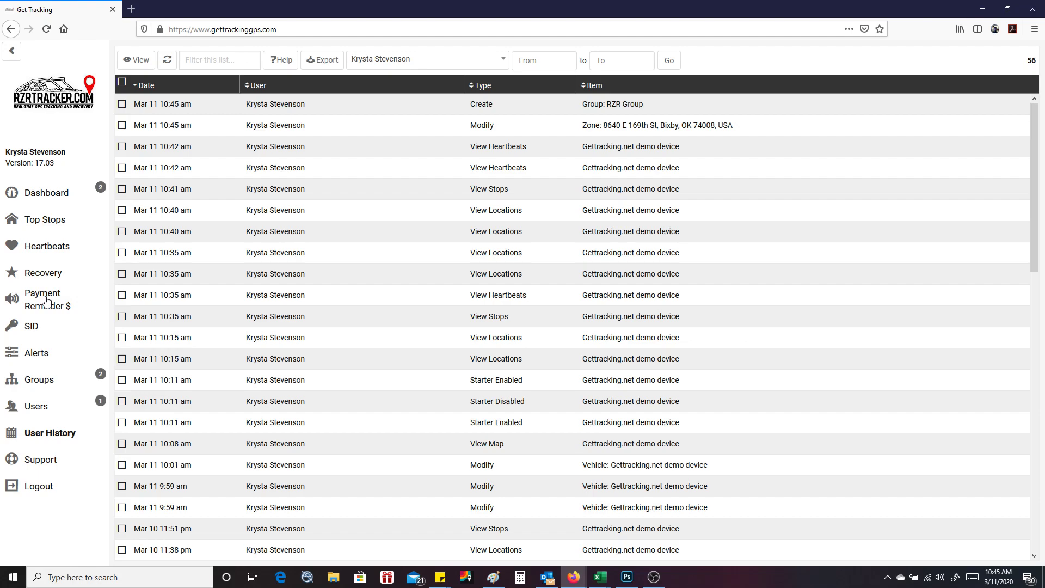
Browse the Recovery, Payment Reminder and SID lists, ending on Payment Reminder with both devices Disabled.
click(38, 278)
click(38, 303)
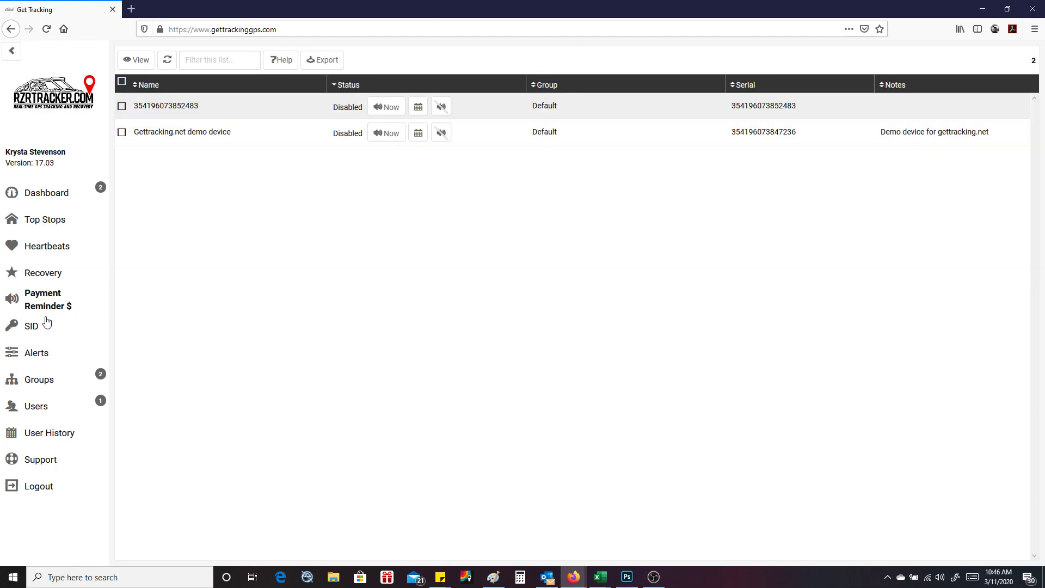
click(34, 326)
click(36, 278)
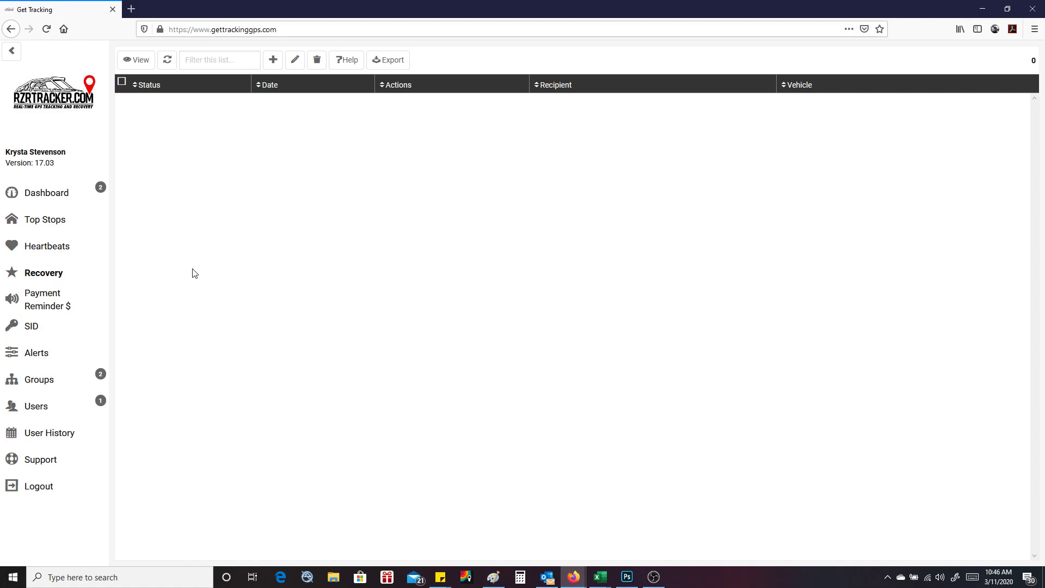
click(43, 302)
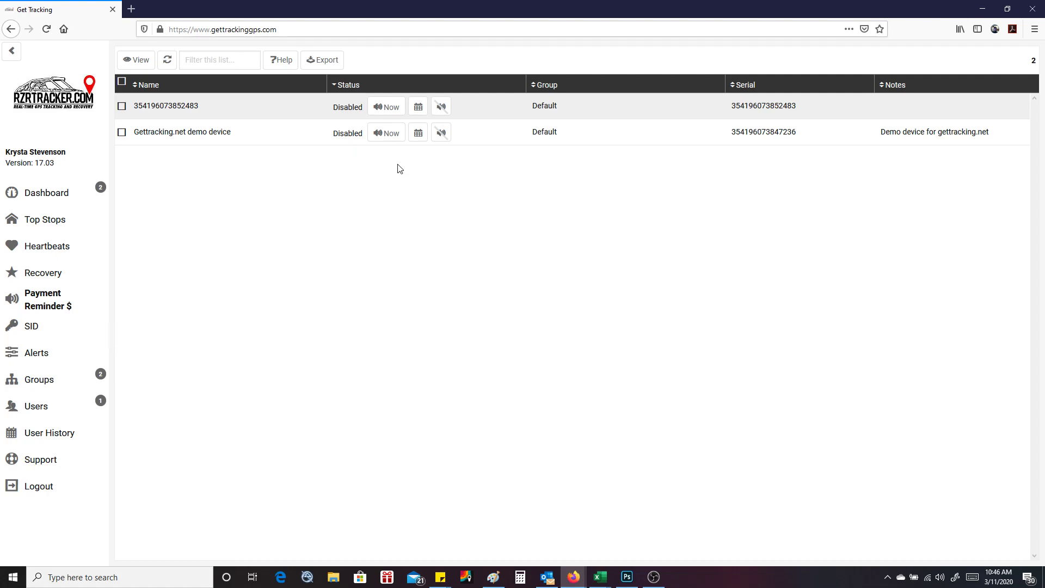
Show the SID list with both Default-group devices Enabled.
click(32, 328)
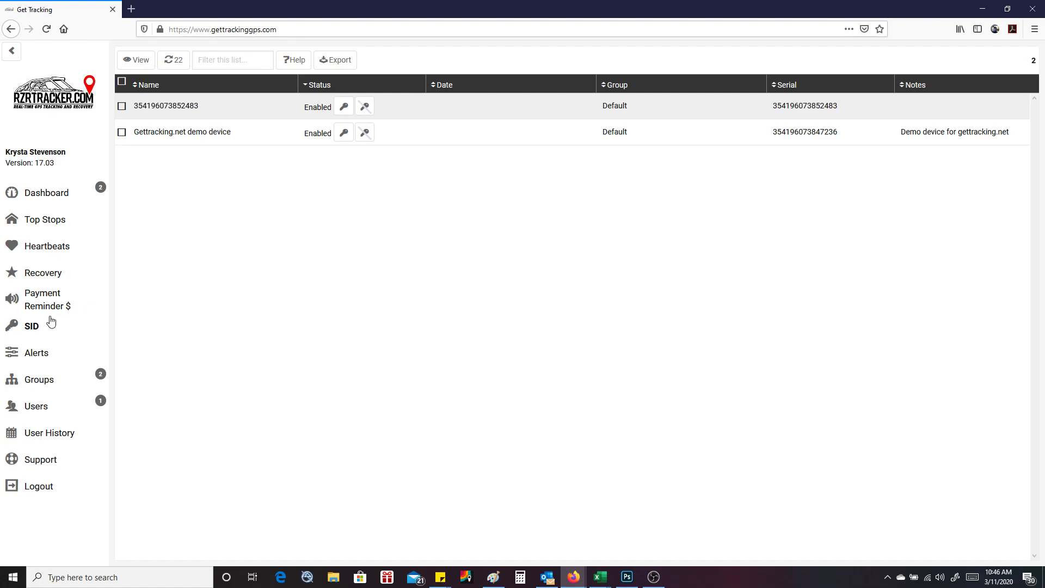
Go back to the Dashboard with the demo device's map popup and two-vehicle list.
click(42, 201)
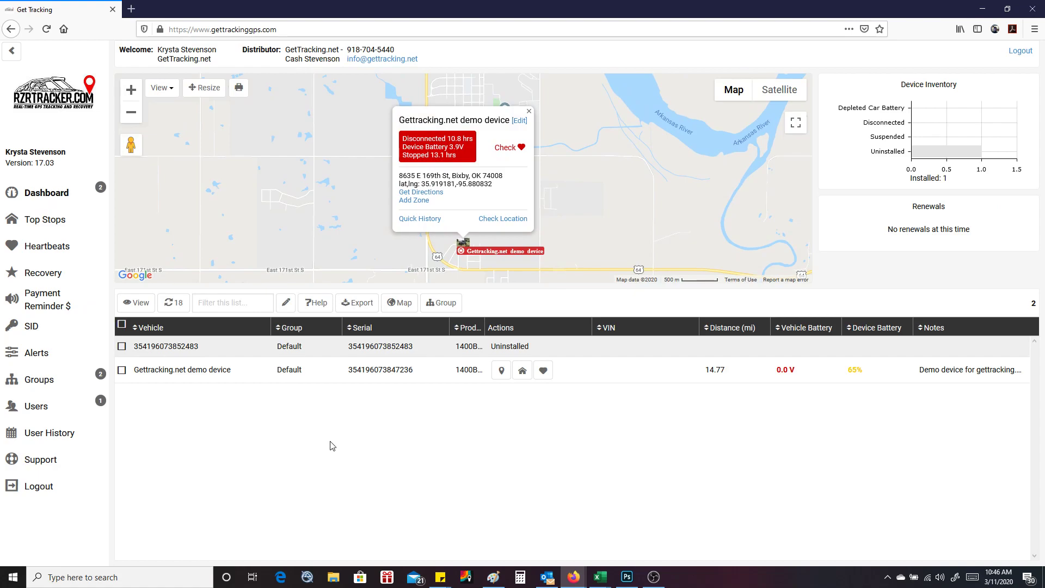